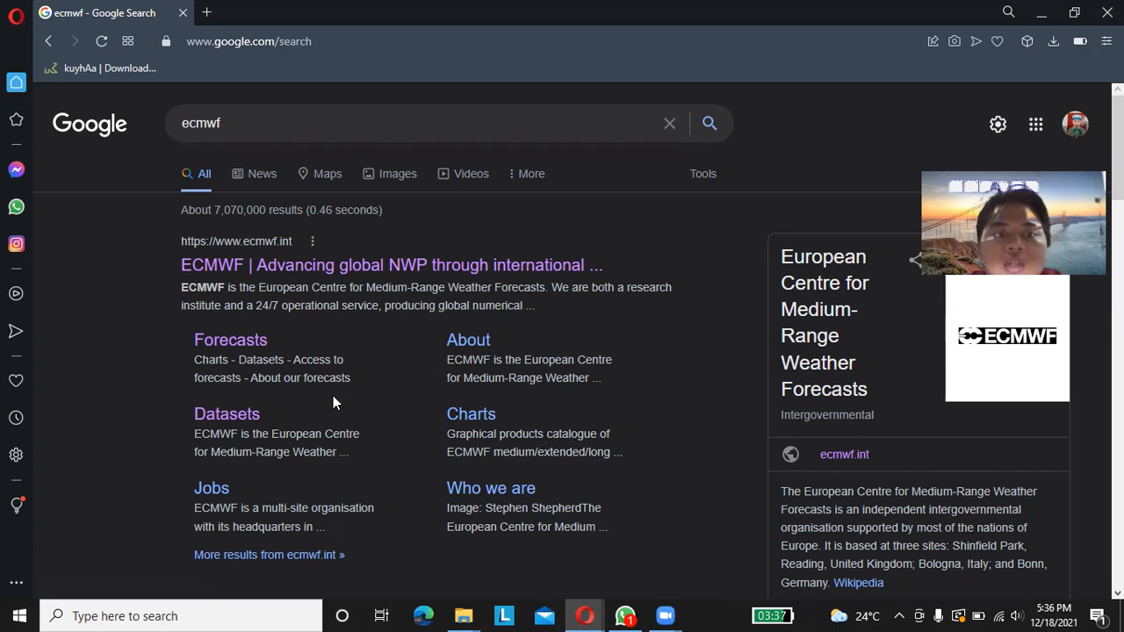
- Open the ECMWF Datasets page from the search results and go to its Reanalysis datasets listing
click(248, 420)
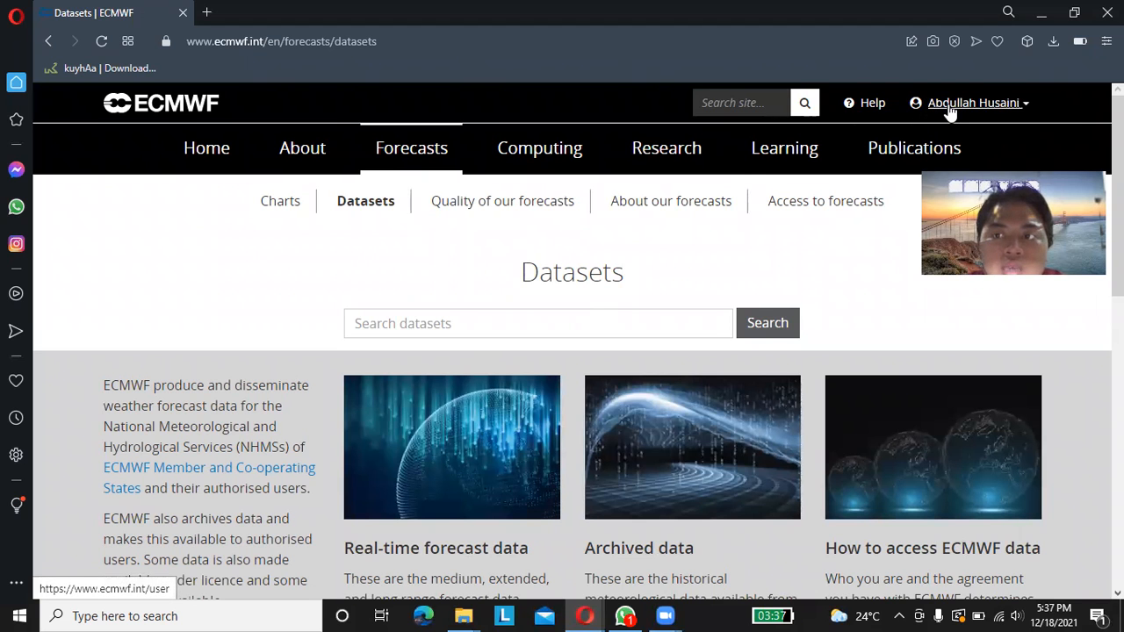
scroll(787, 290, down, 3)
scroll(787, 290, down, 2)
scroll(787, 290, up, 3)
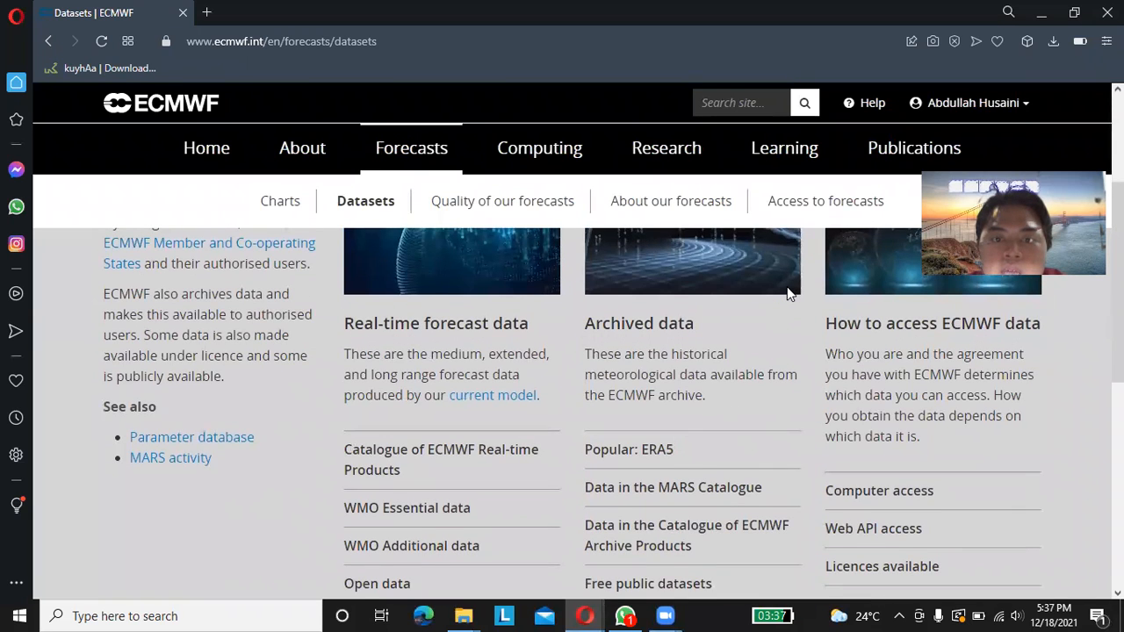
scroll(786, 292, down, 2)
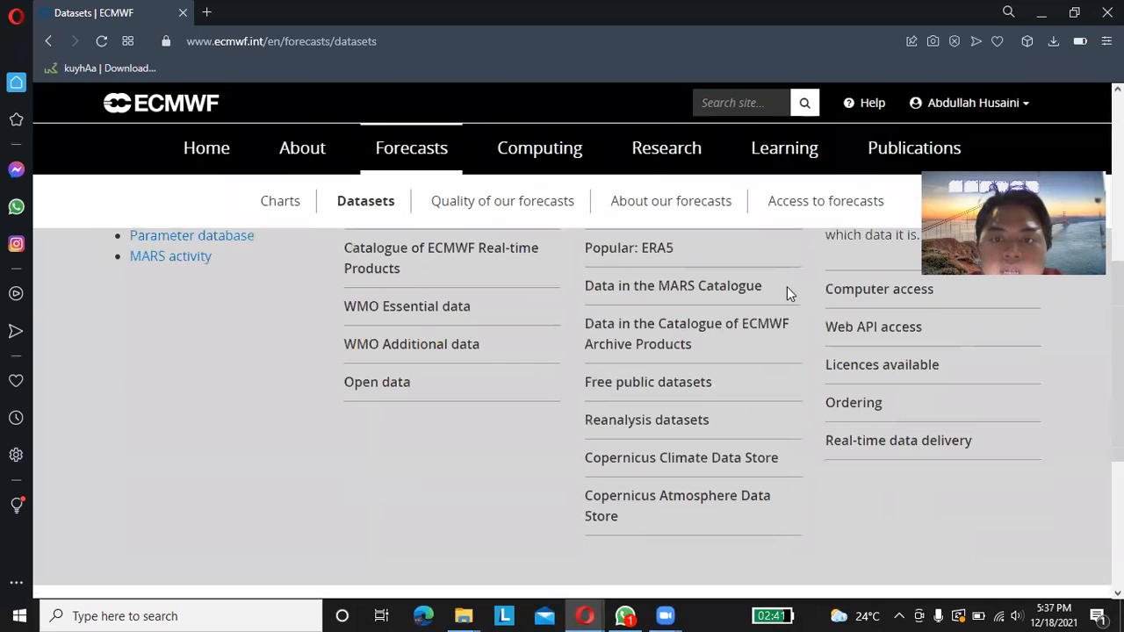
click(674, 419)
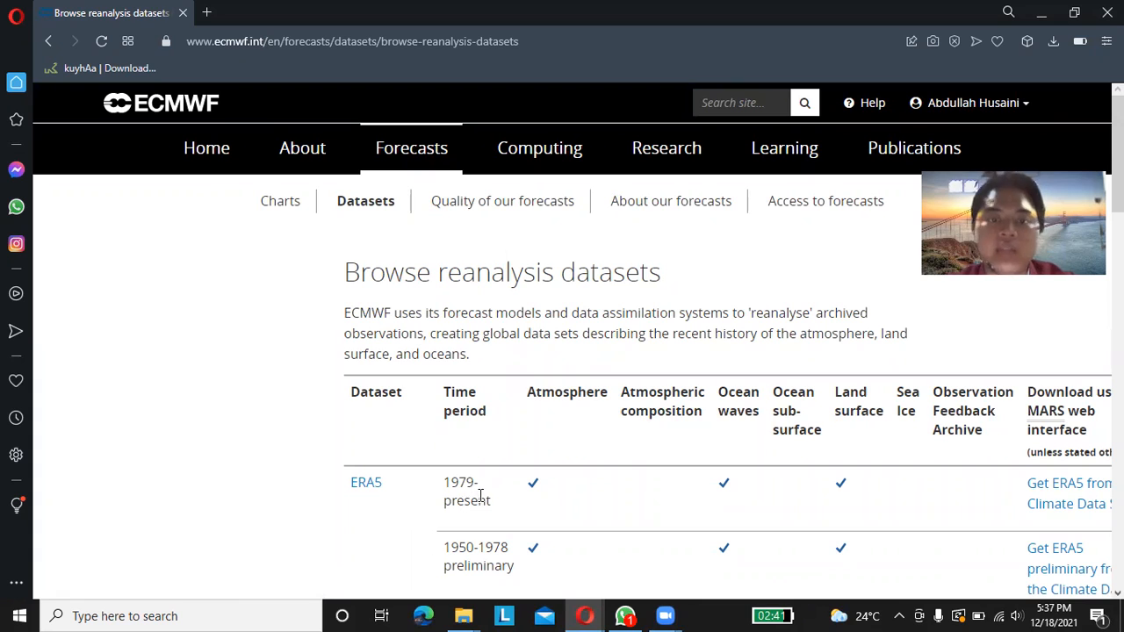
- Follow the ERA5 1979-present link to the Climate Data Store and open "ERA5 hourly data on single levels from 1979 to present"
click(1057, 488)
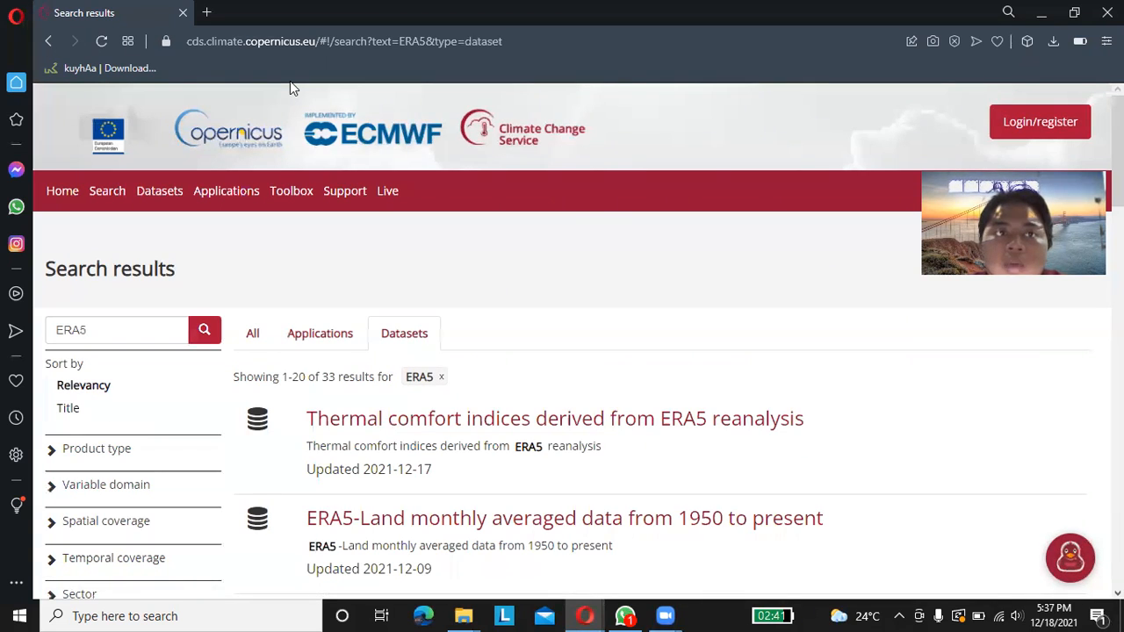
scroll(442, 264, down, 4)
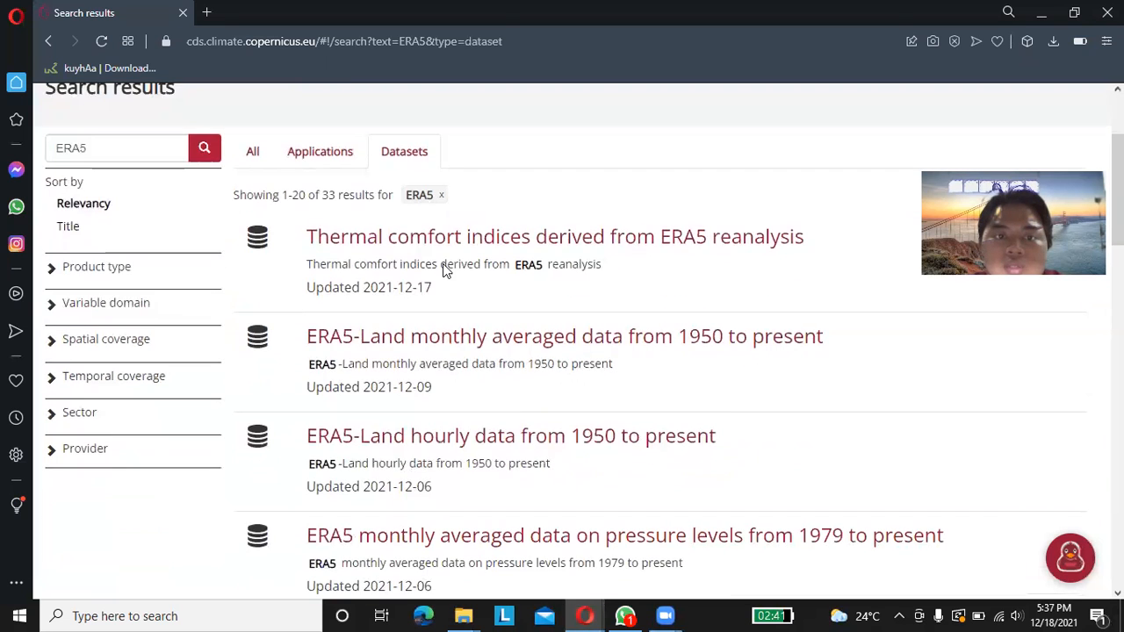
scroll(442, 269, down, 4)
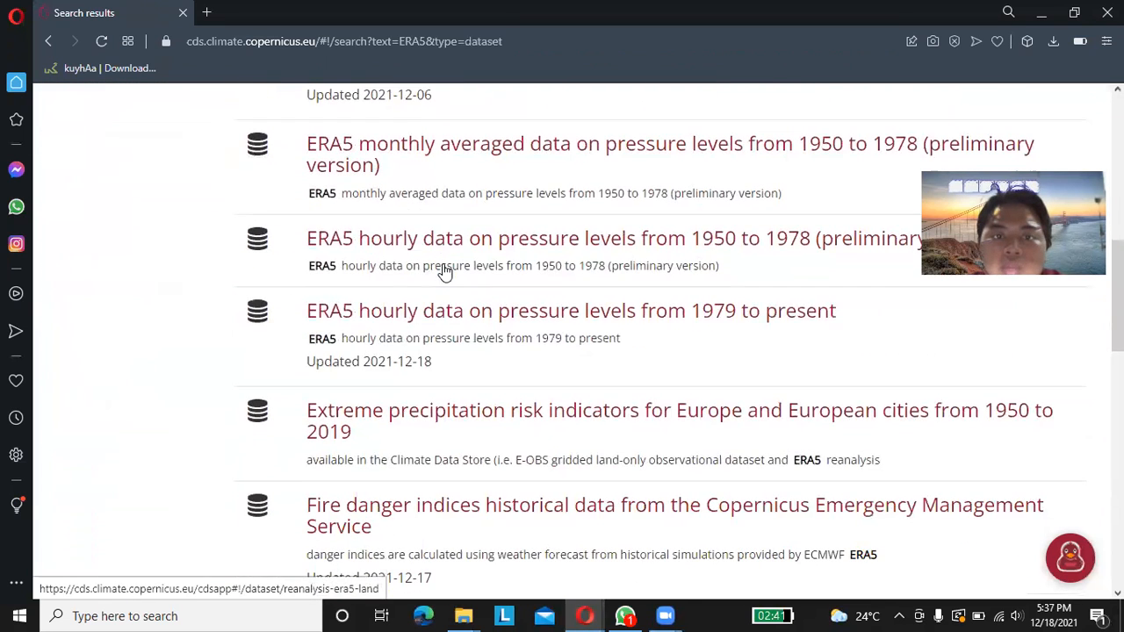
scroll(443, 263, down, 2)
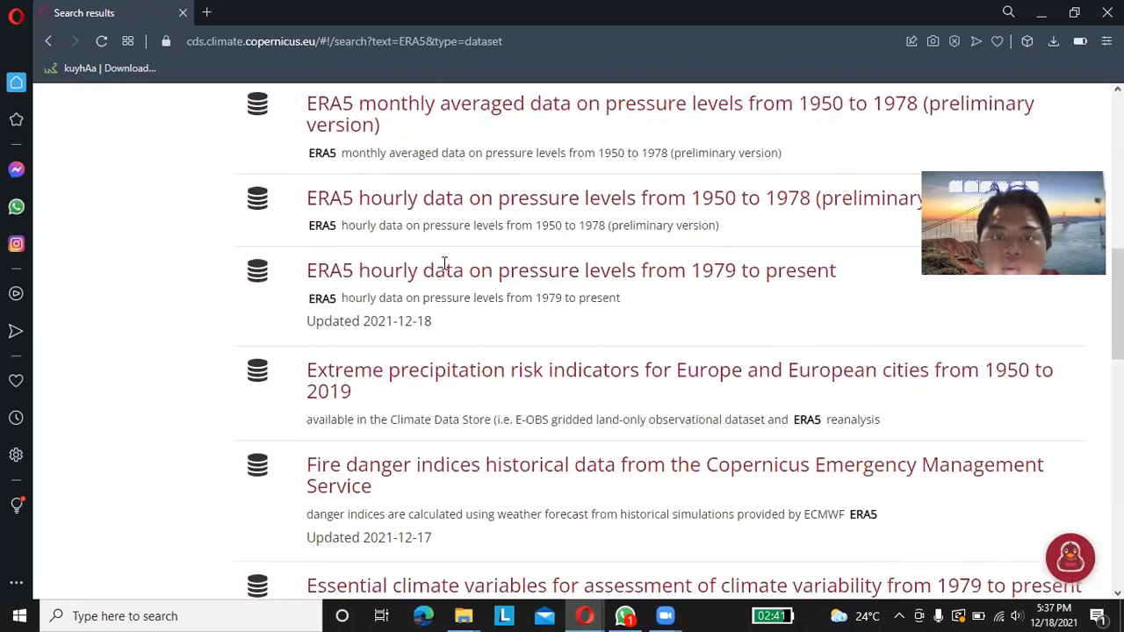
scroll(443, 272, down, 6)
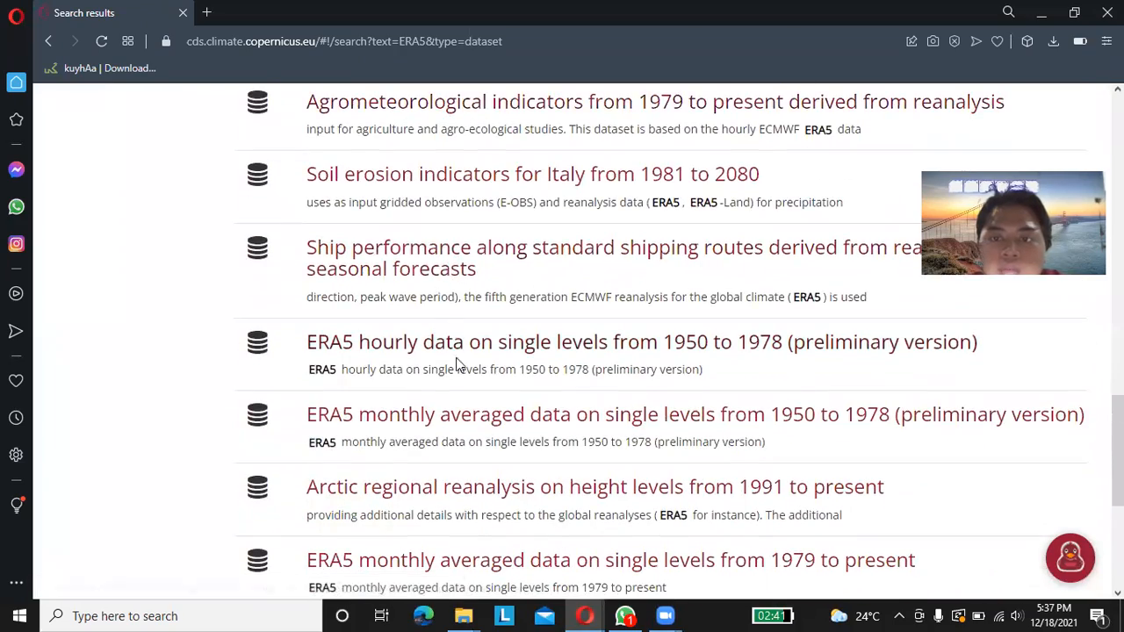
scroll(540, 555, down, 3)
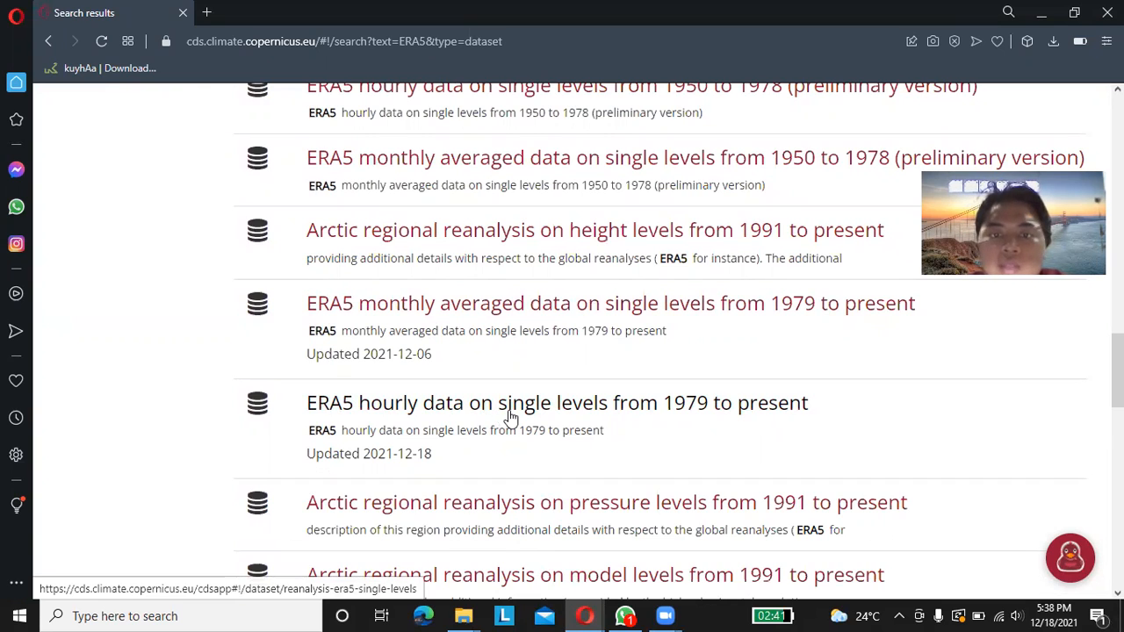
click(508, 411)
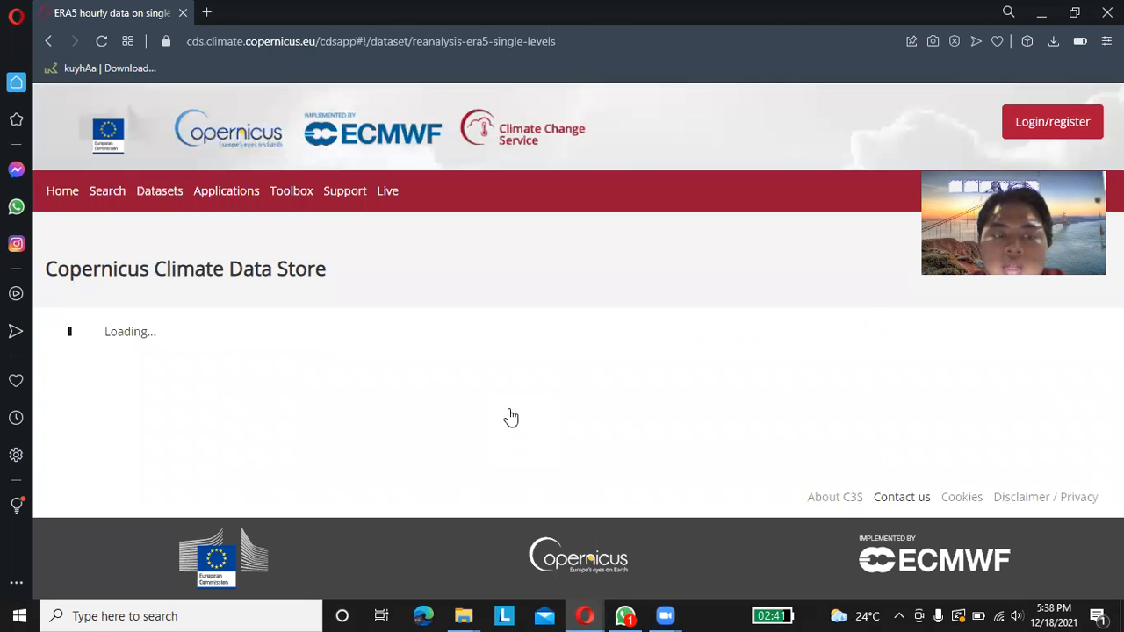
- Skim the overview of the ERA5 single-levels dataset and open its data download form
scroll(511, 417, down, 2)
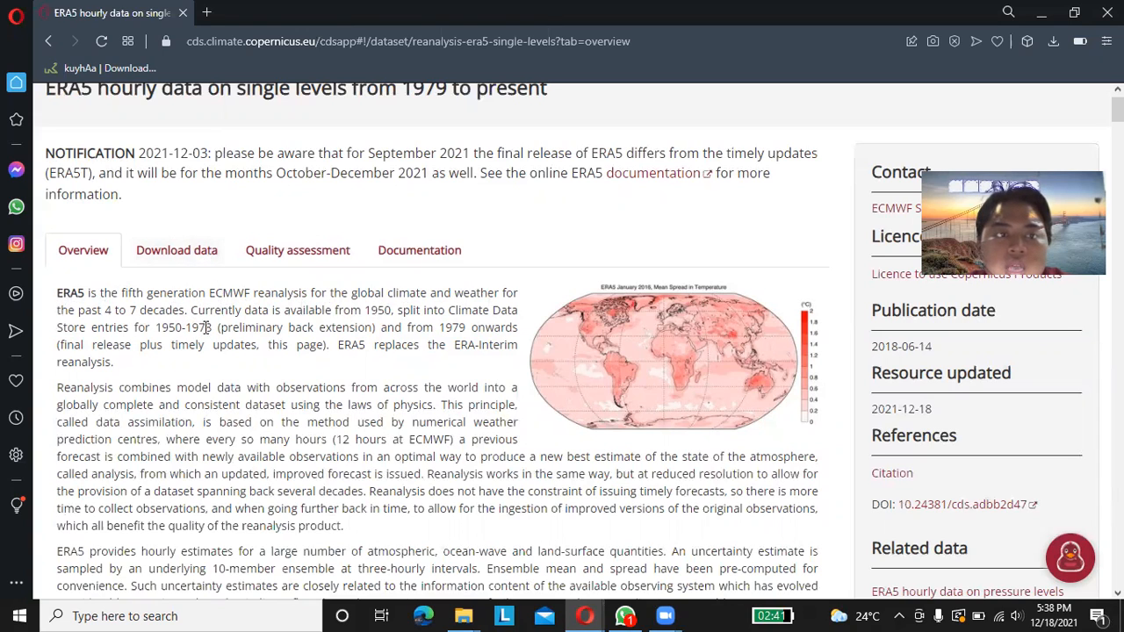
scroll(275, 341, down, 2)
scroll(274, 341, up, 1)
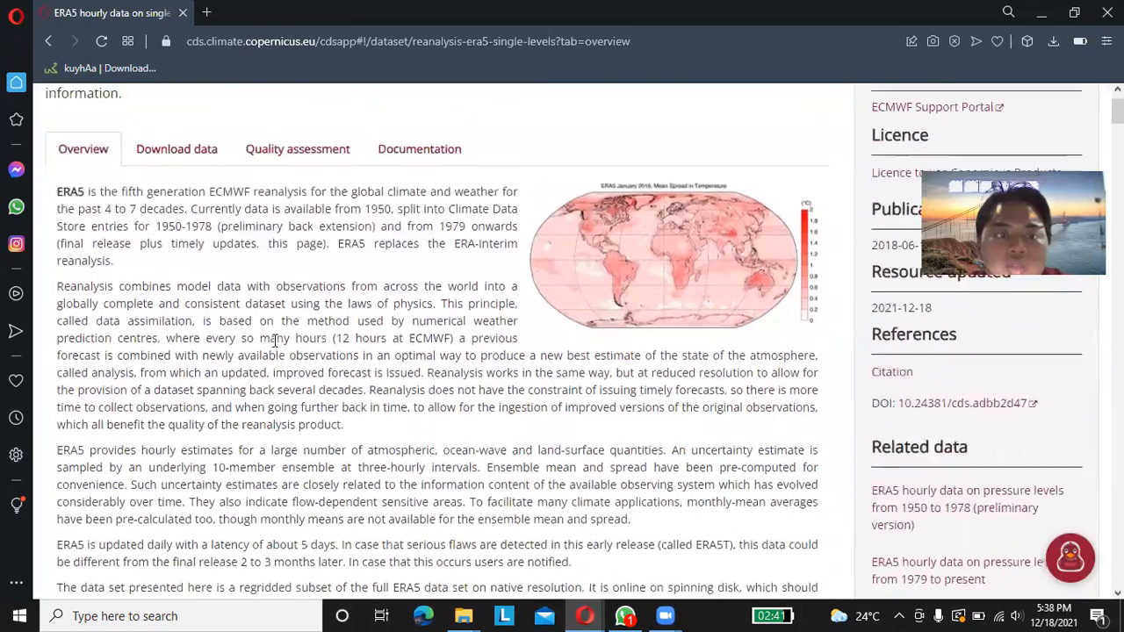
scroll(273, 339, down, 3)
scroll(273, 339, up, 4)
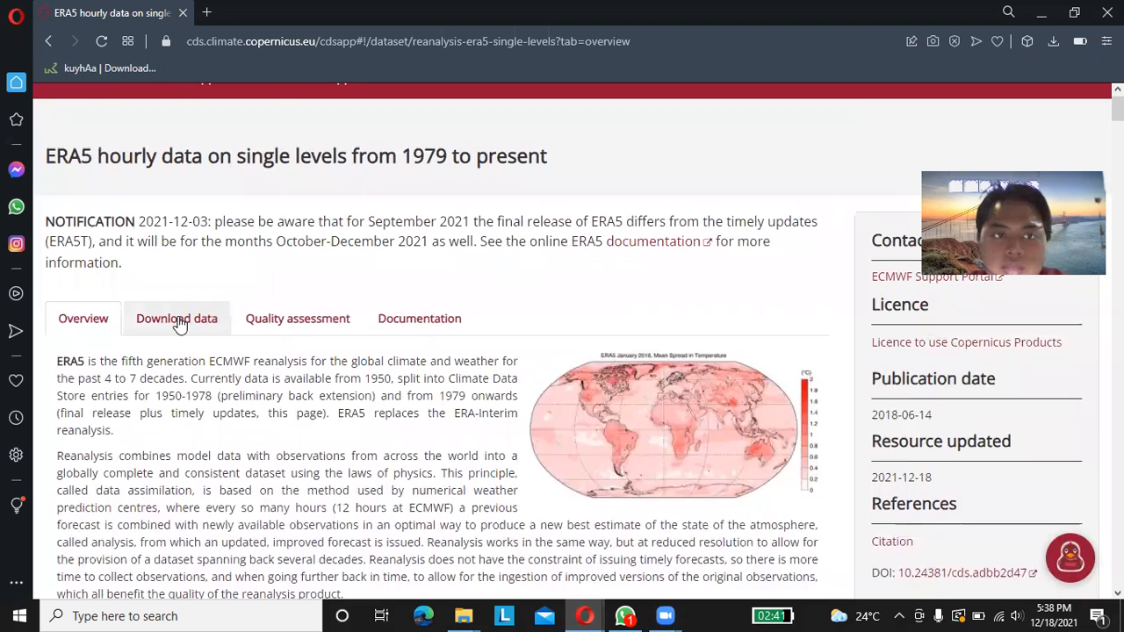
click(179, 322)
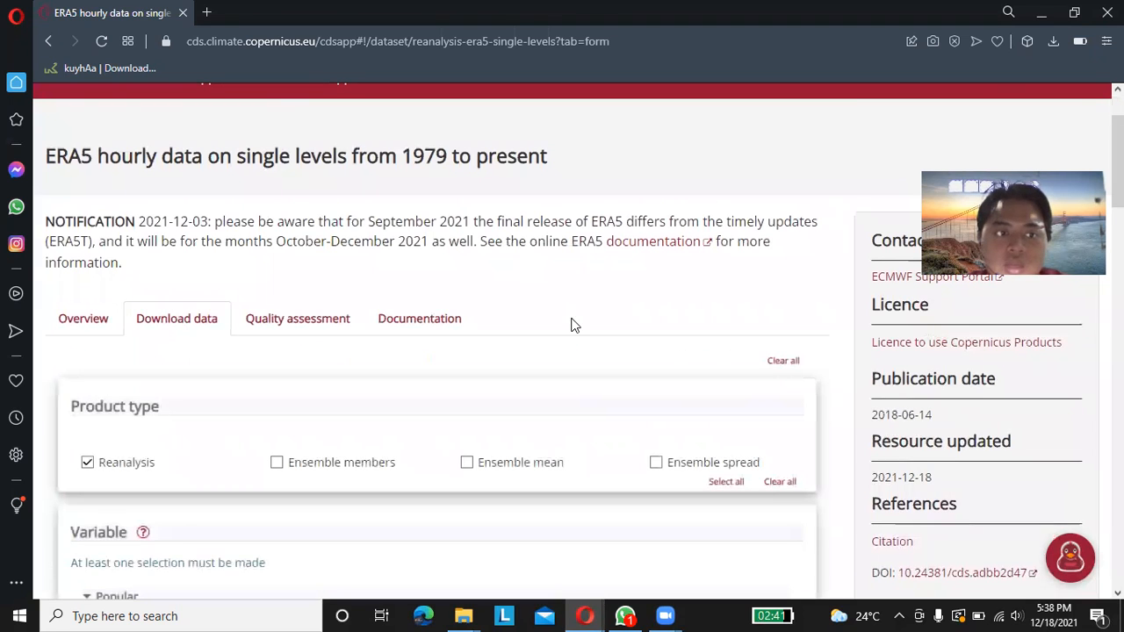
- Review the variable groups and select only 10m u-component of wind and 10m v-component of wind for the Reanalysis product
scroll(571, 324, down, 2)
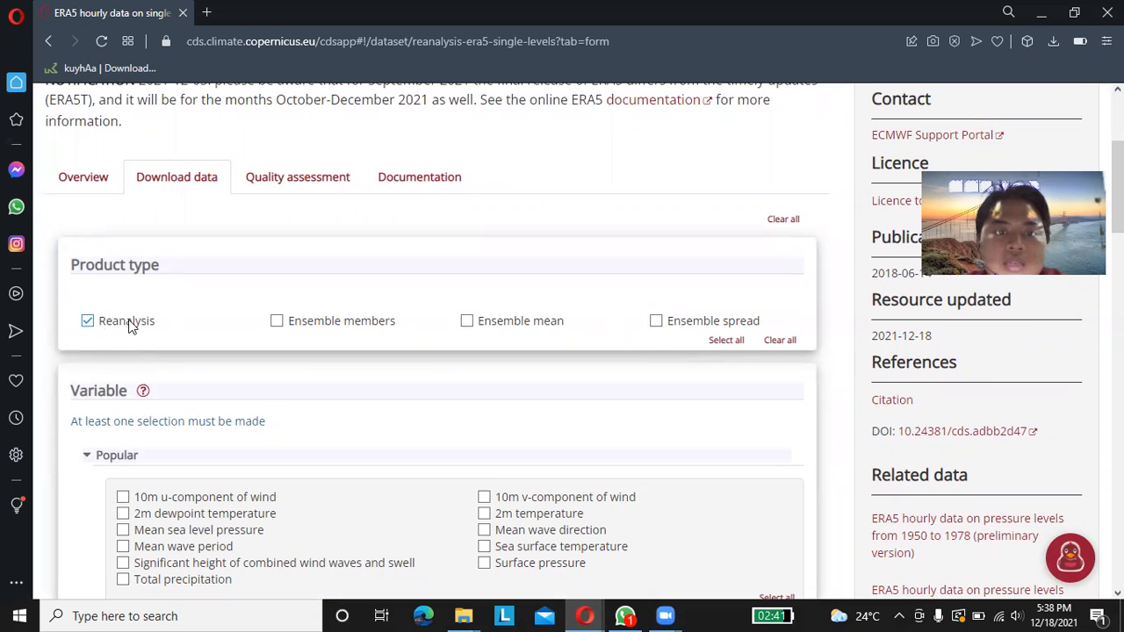
scroll(123, 321, down, 3)
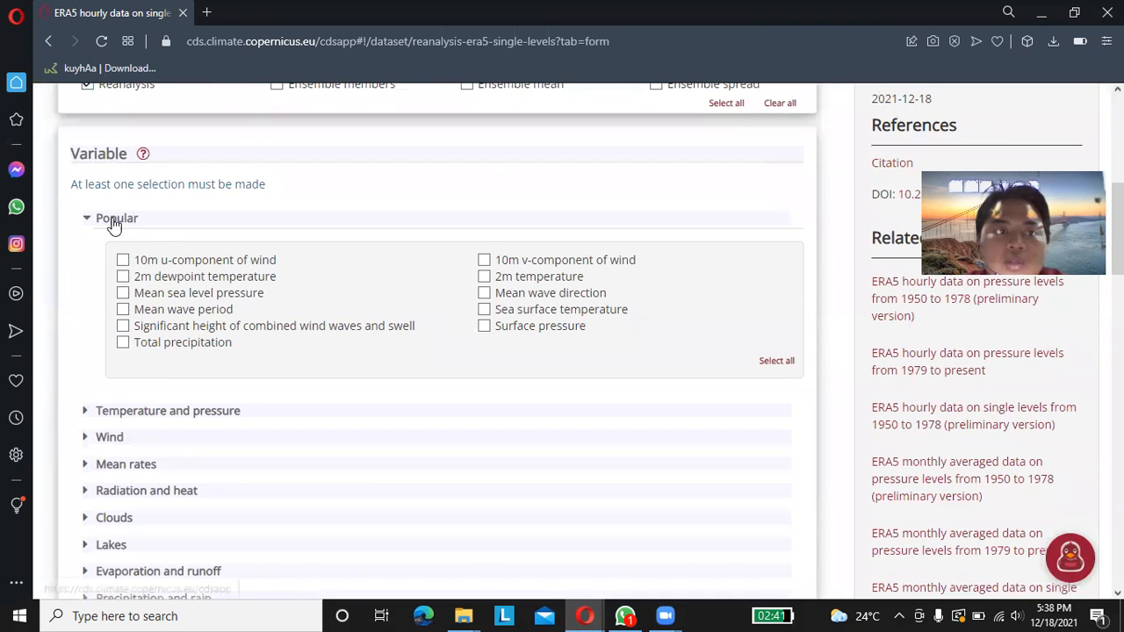
scroll(112, 225, down, 2)
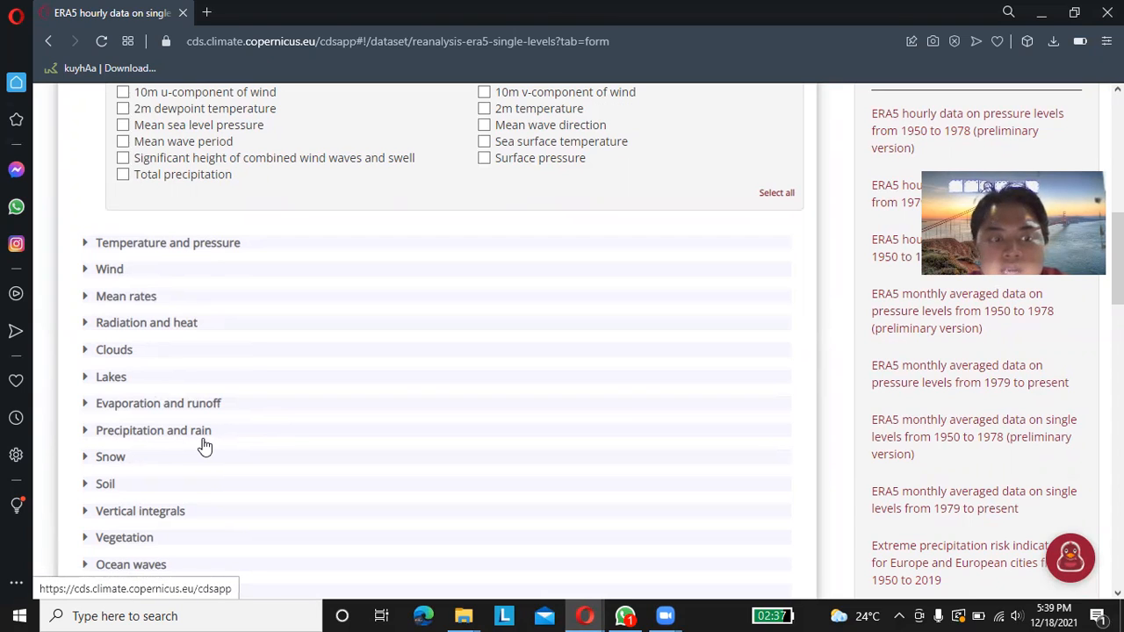
scroll(235, 437, down, 2)
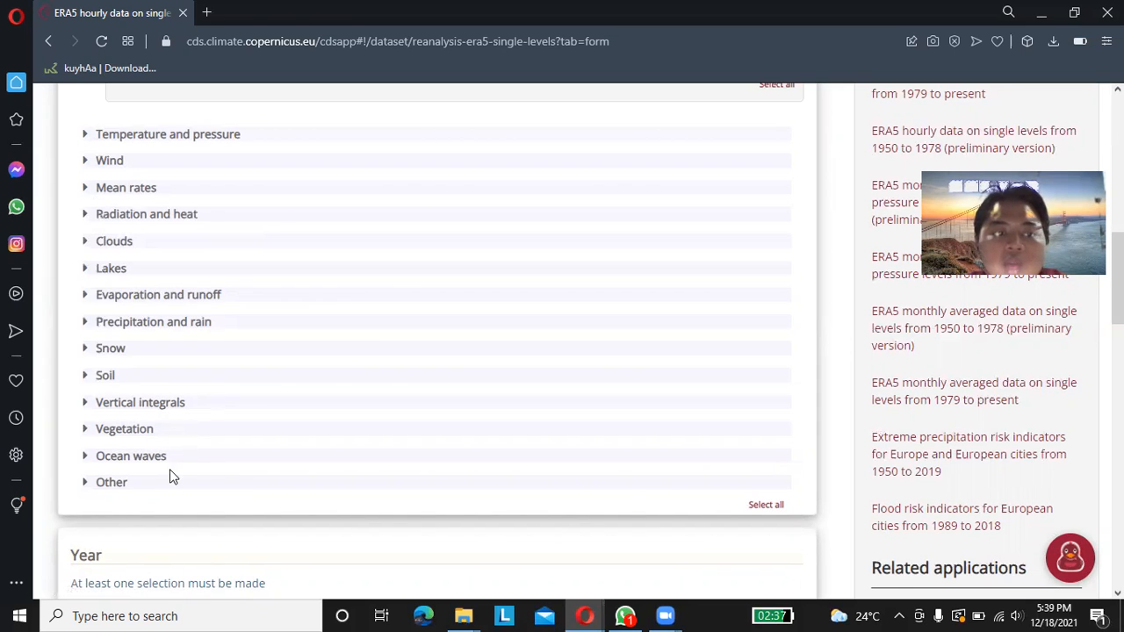
scroll(173, 493, up, 3)
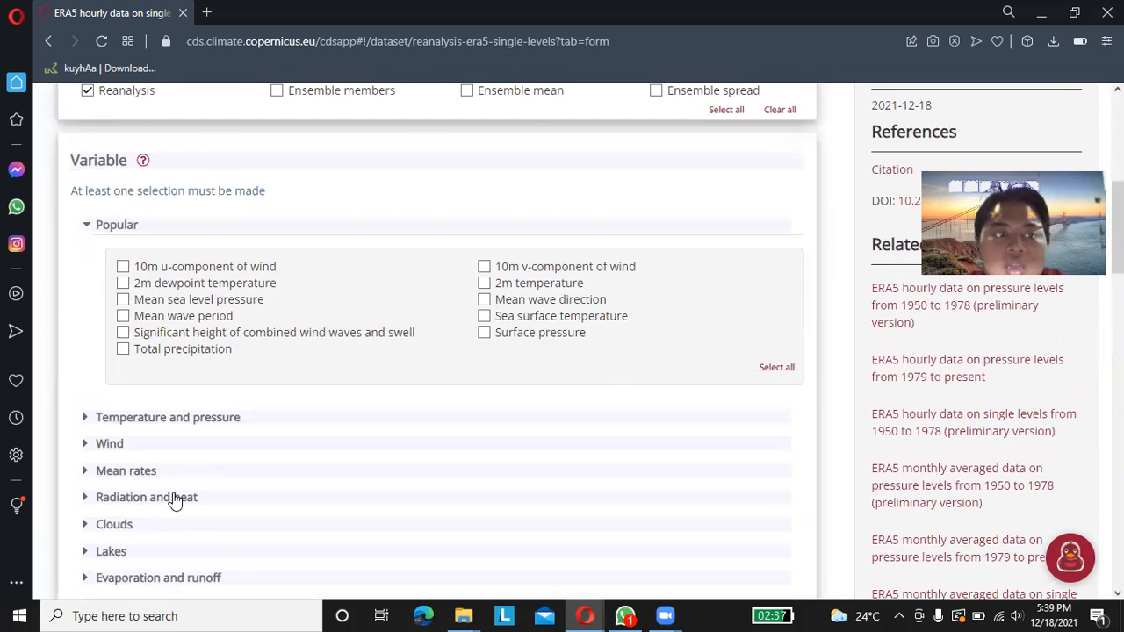
click(234, 275)
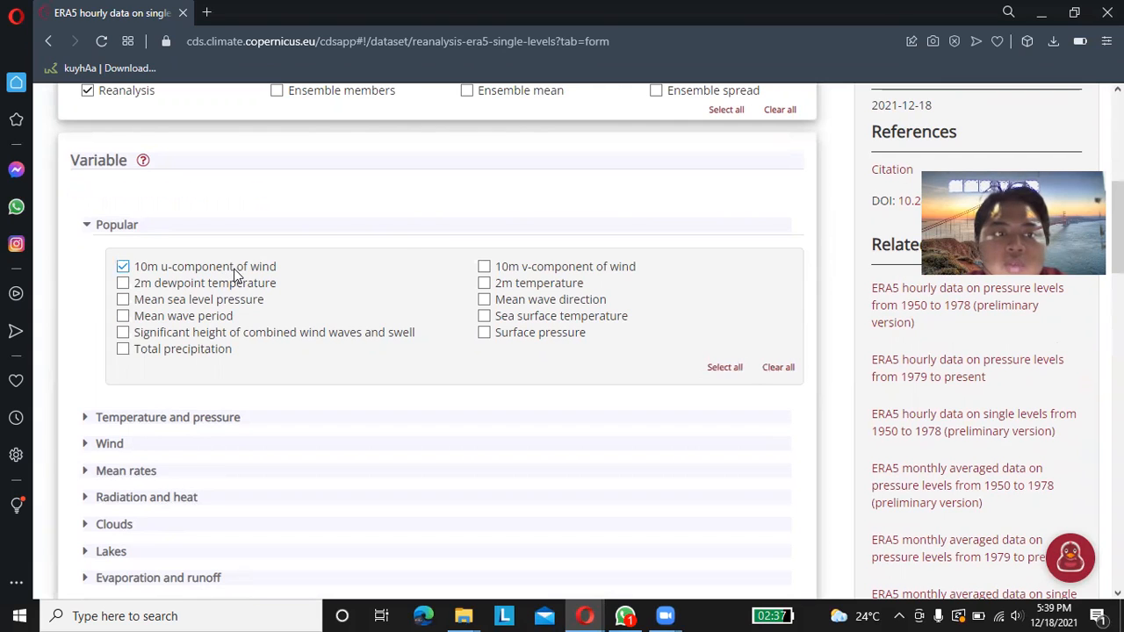
drag(235, 273, 505, 284)
click(434, 285)
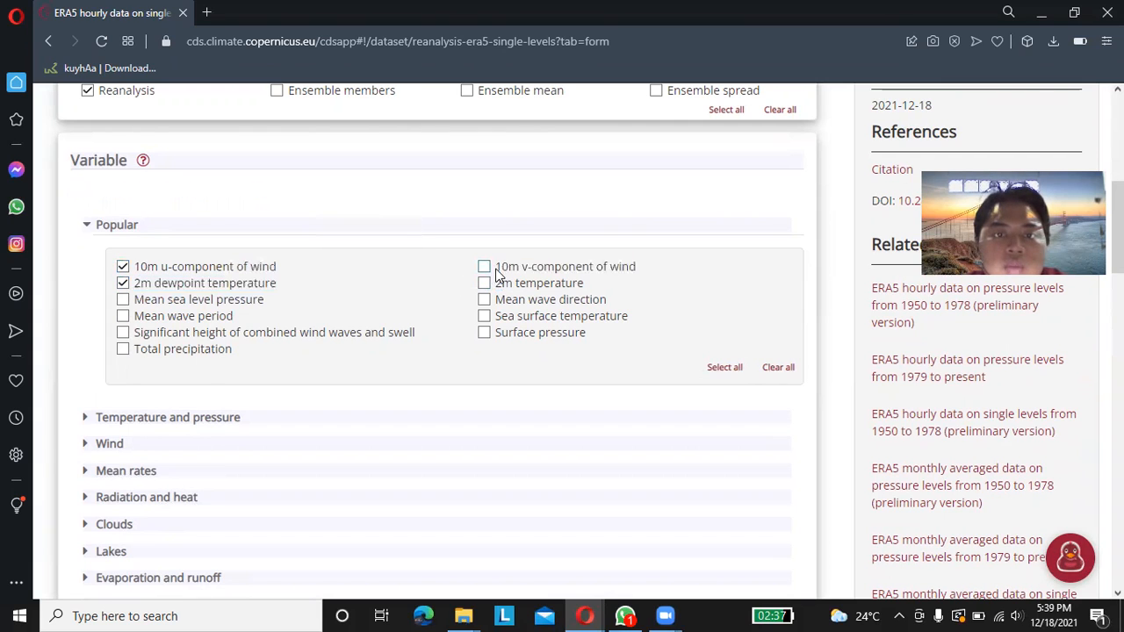
click(122, 283)
click(491, 270)
- Limit the request's dates to January 2008 with all days of the month selected
scroll(770, 307, down, 7)
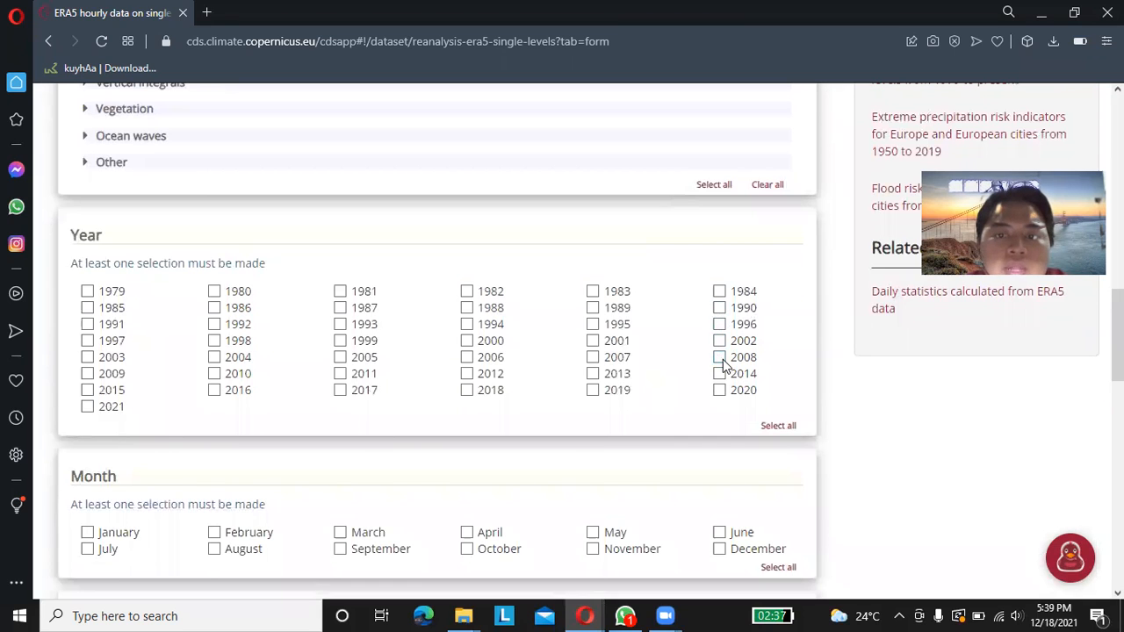
click(721, 360)
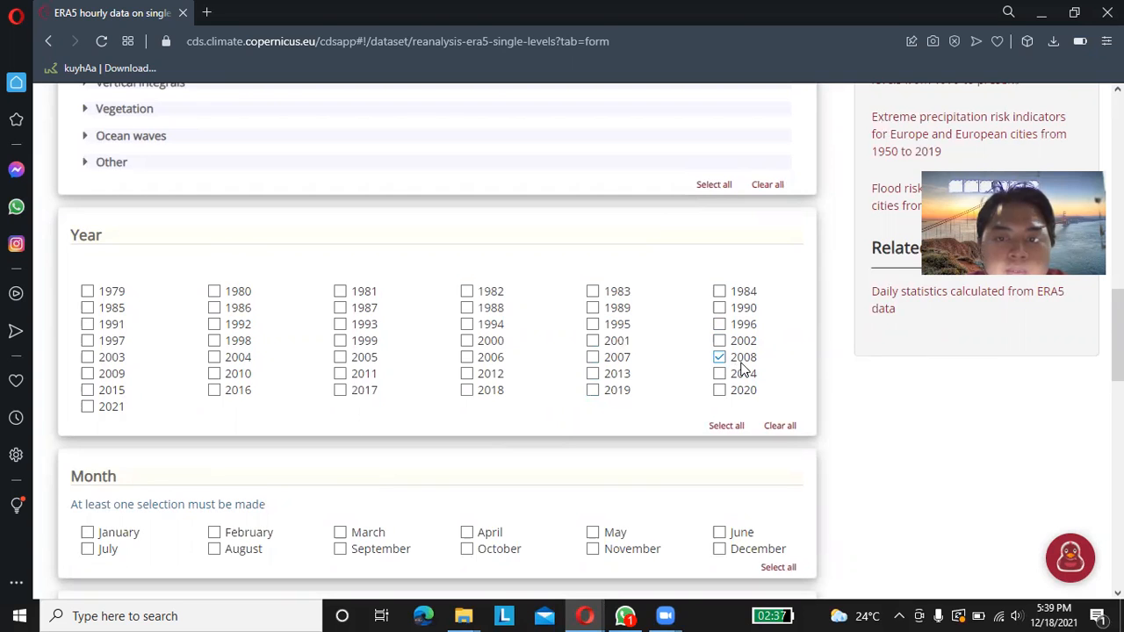
scroll(742, 371, down, 2)
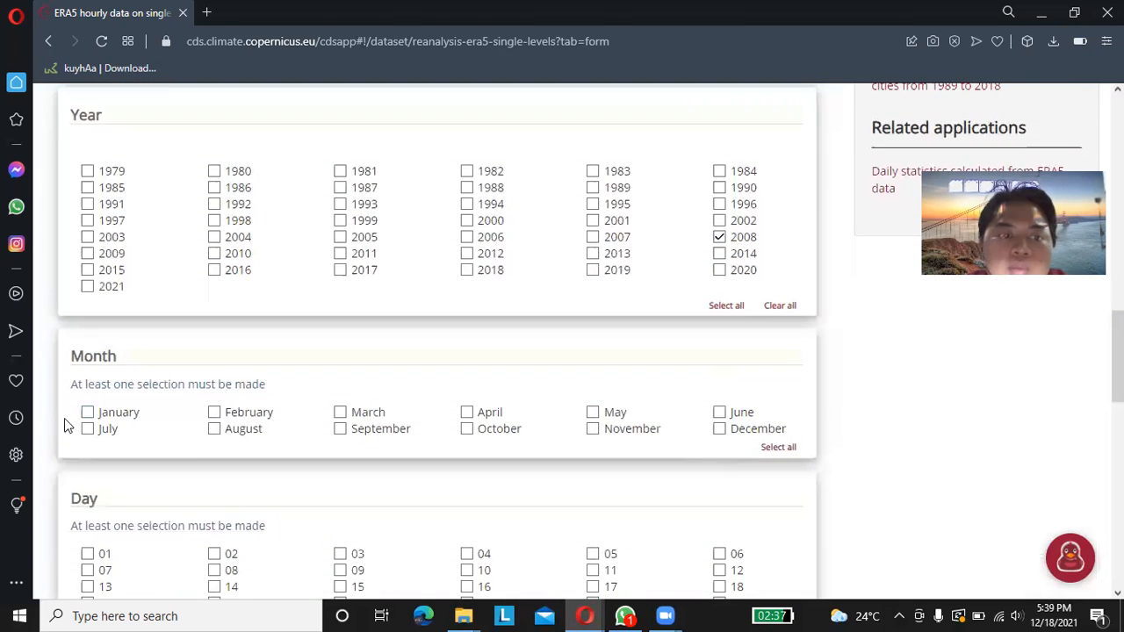
click(761, 451)
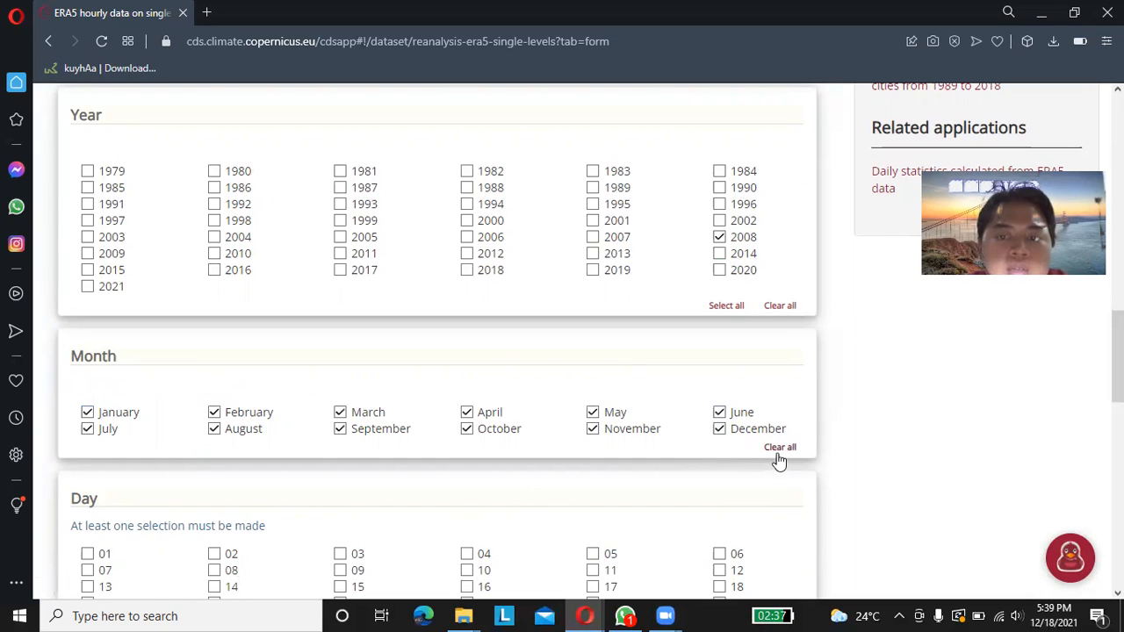
click(778, 452)
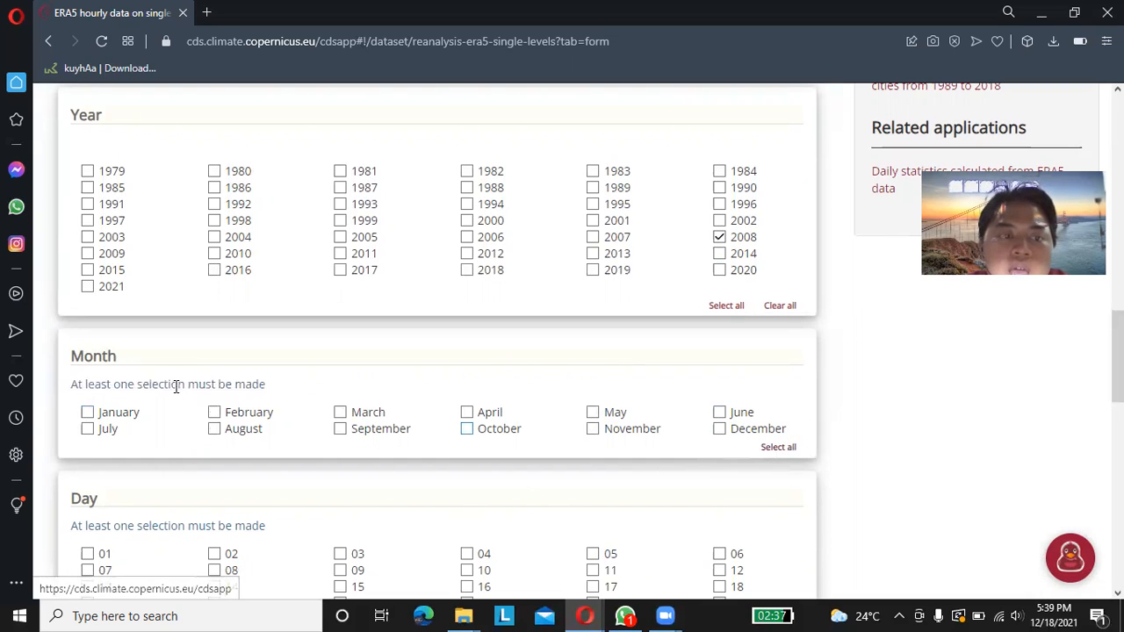
click(87, 412)
scroll(288, 438, down, 2)
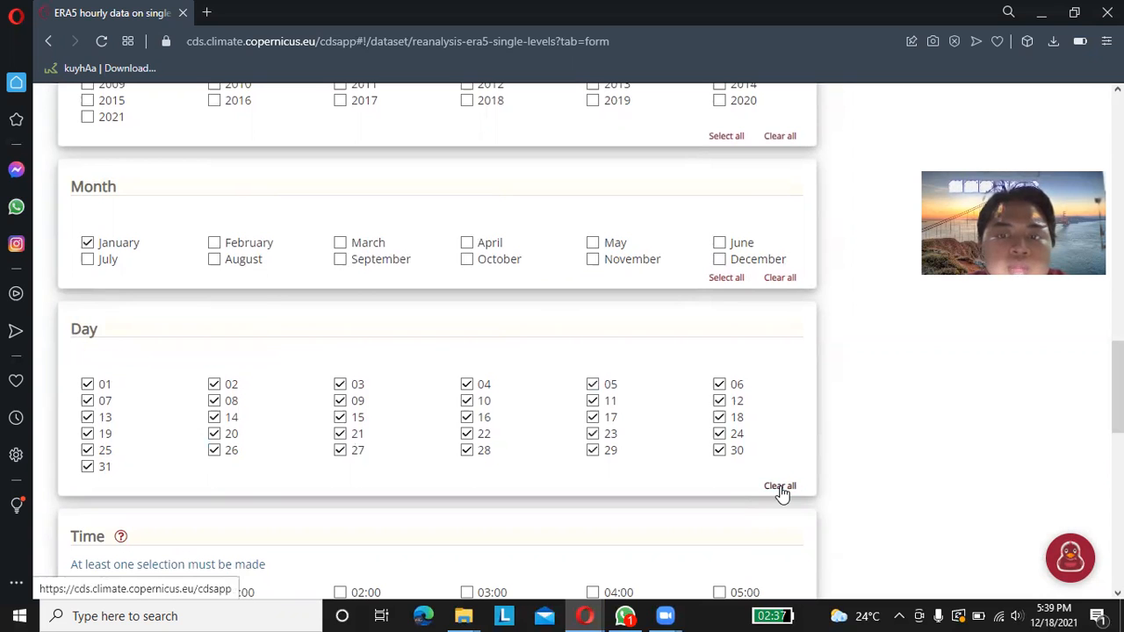
- Select only the six-hourly times 00:00, 06:00, 12:00 and 18:00 for the request
scroll(781, 494, down, 3)
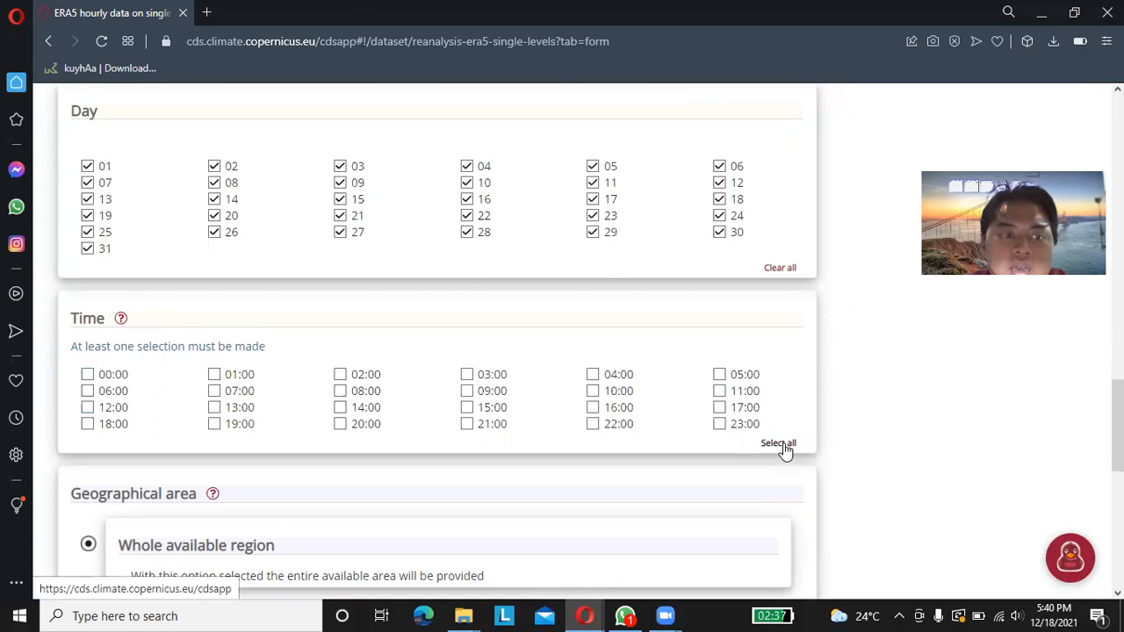
click(782, 446)
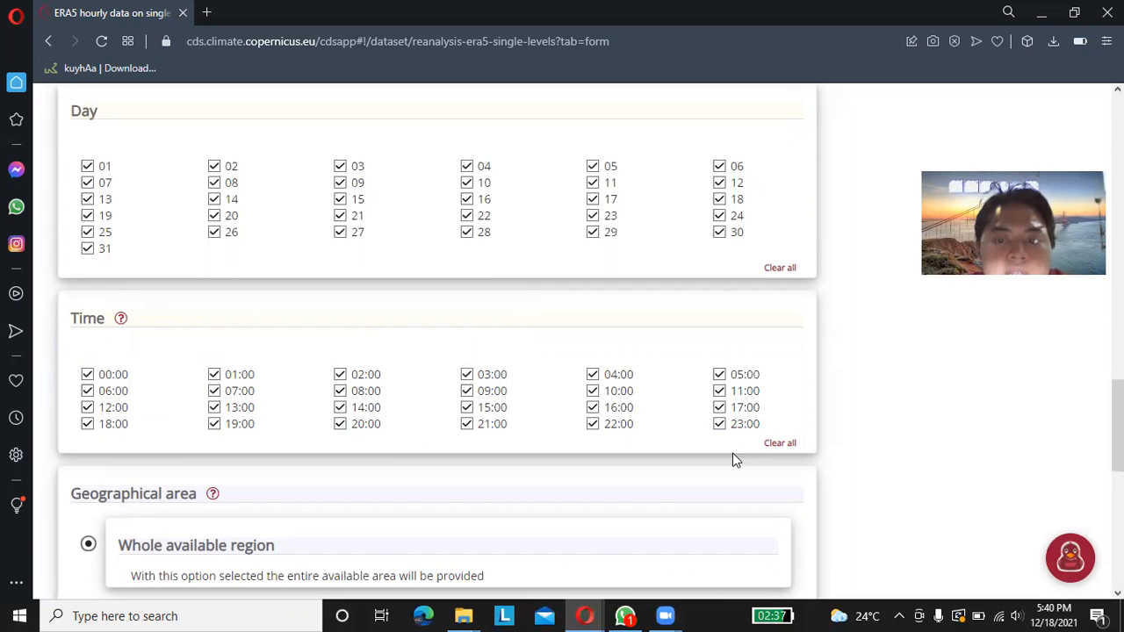
click(778, 444)
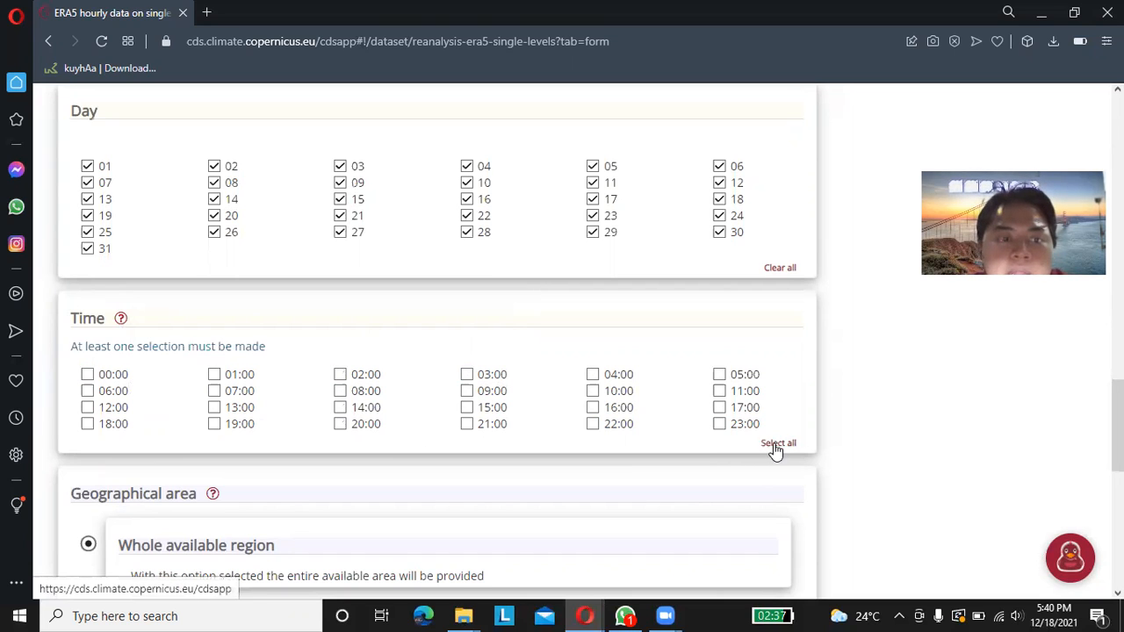
click(87, 374)
click(86, 392)
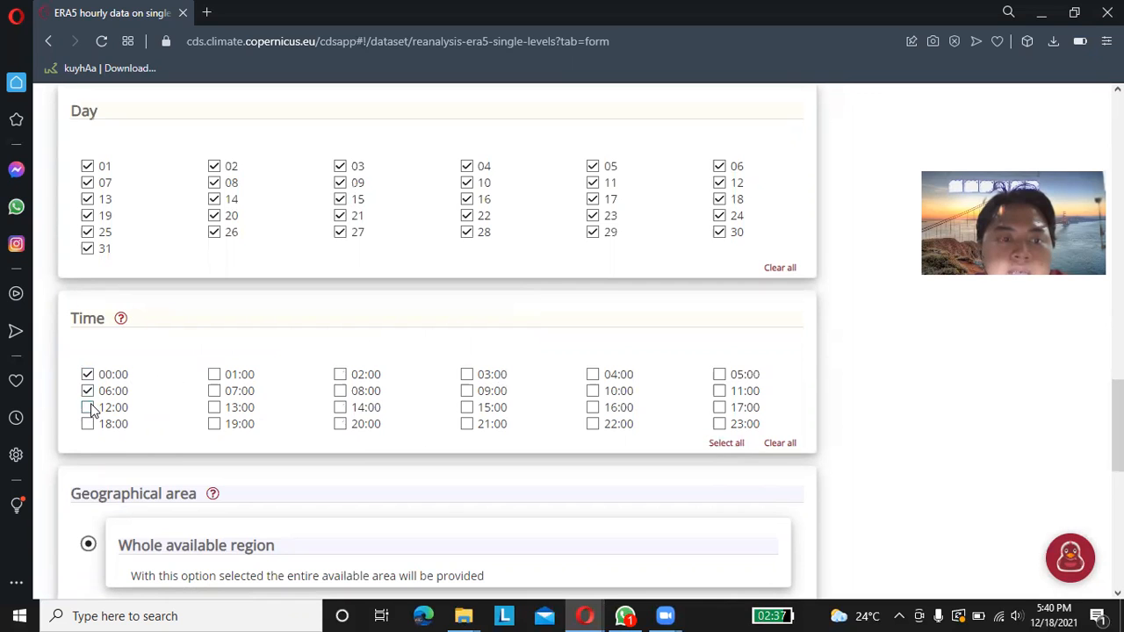
click(87, 408)
click(87, 424)
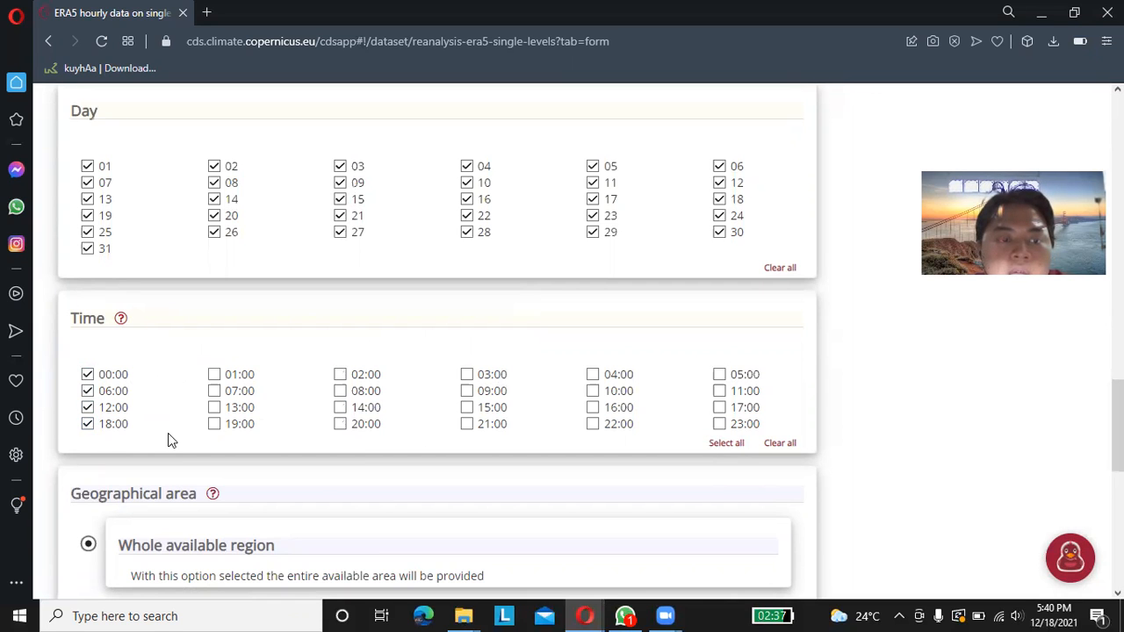
- Restrict the geographical area to a sub-region extraction and set its western edge to 10
scroll(167, 439, down, 2)
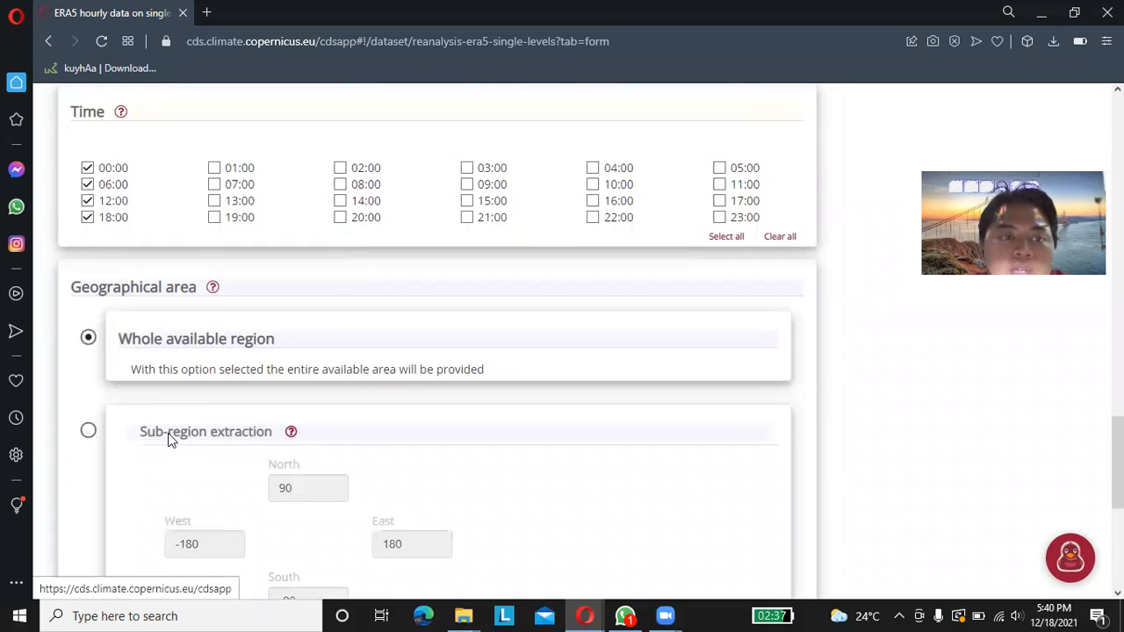
scroll(168, 435, down, 1)
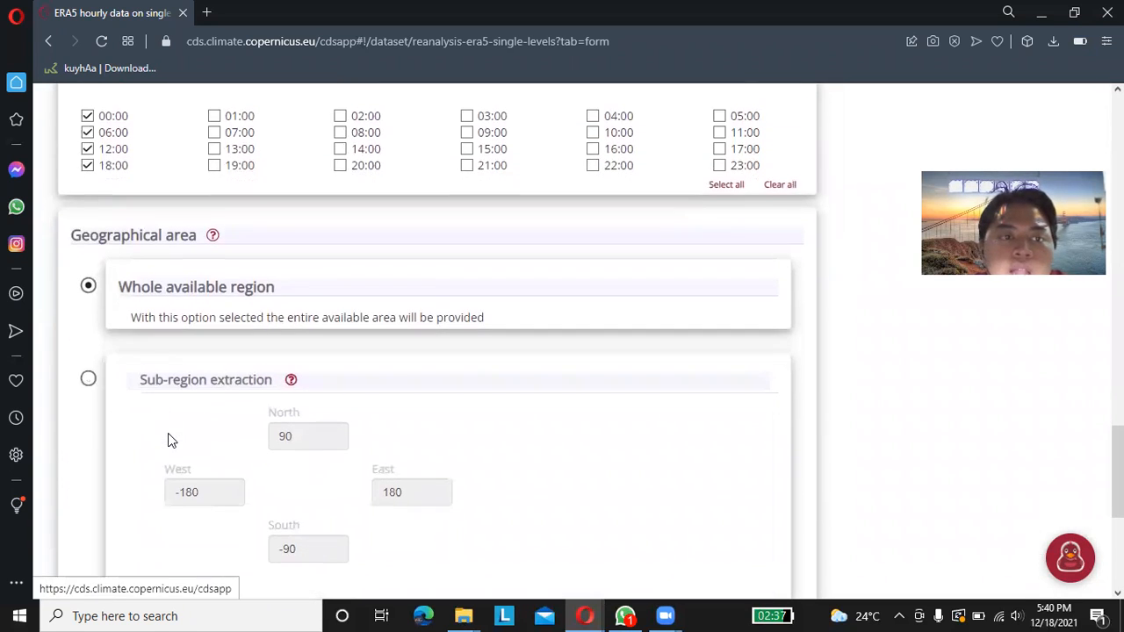
click(89, 378)
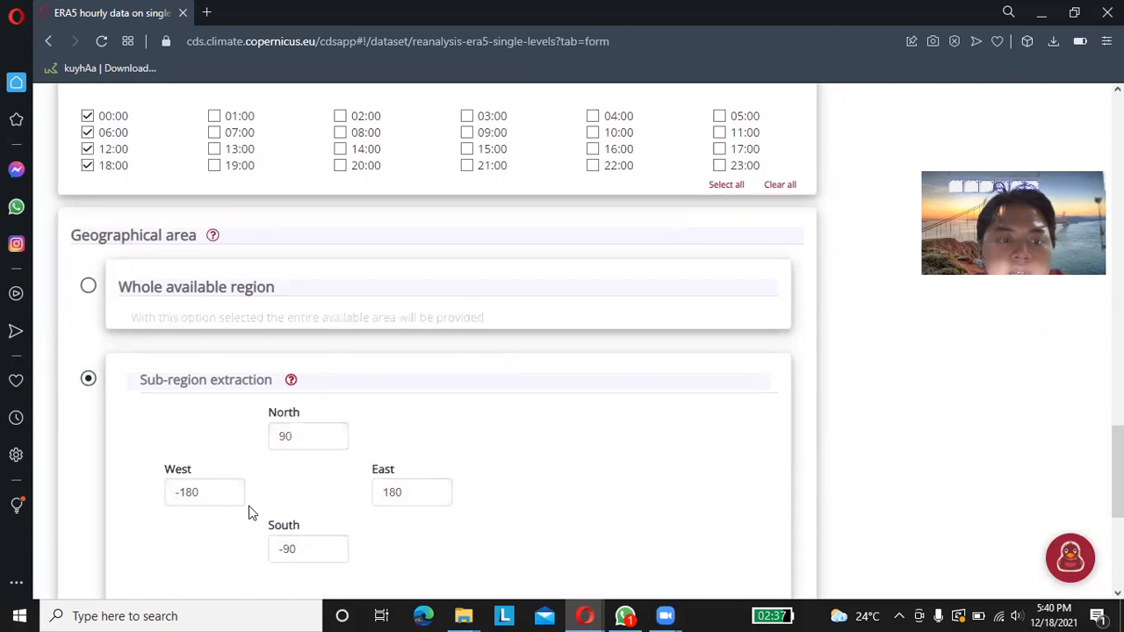
scroll(228, 497, down, 1)
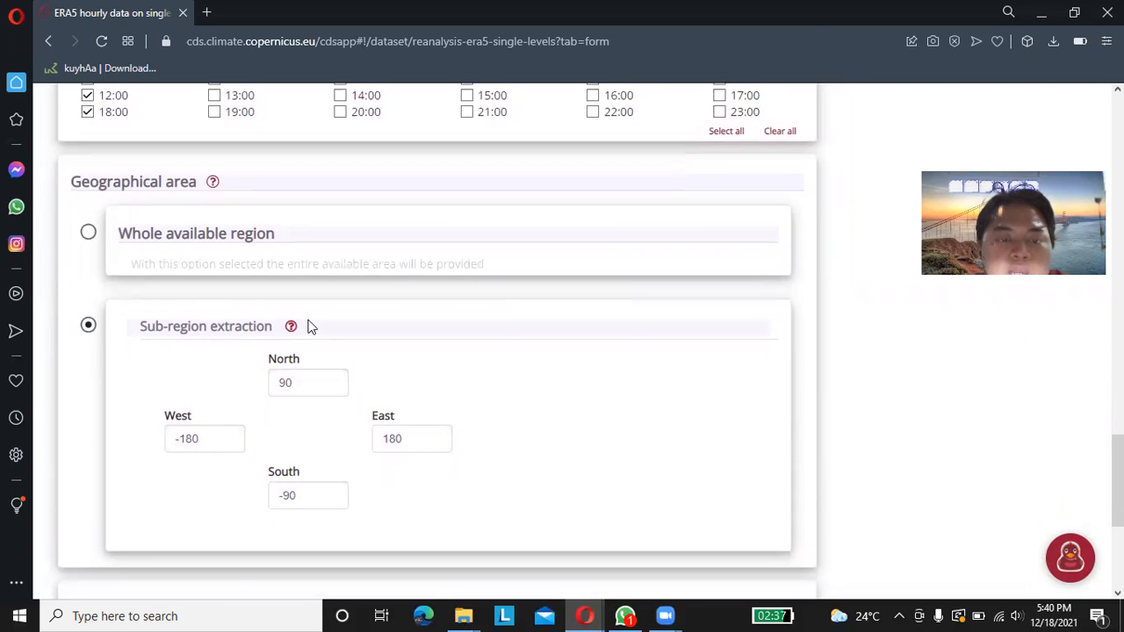
click(220, 447)
key(Left)
key(Left)
key(Left)
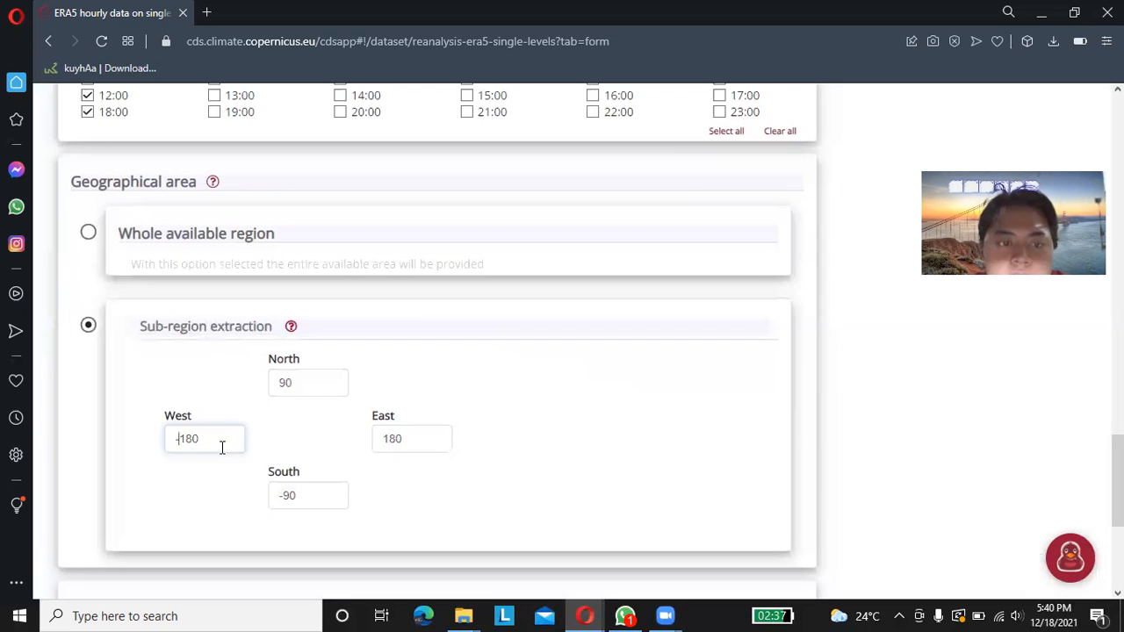
key(BackSpace)
key(Right)
key(Right)
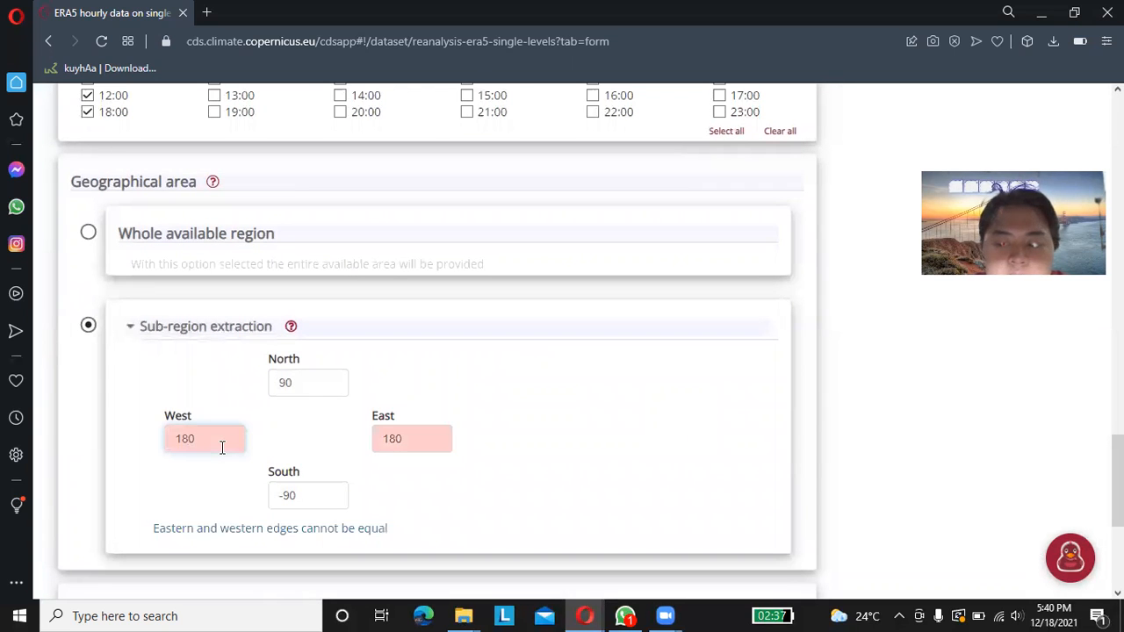
key(Left)
key(BackSpace)
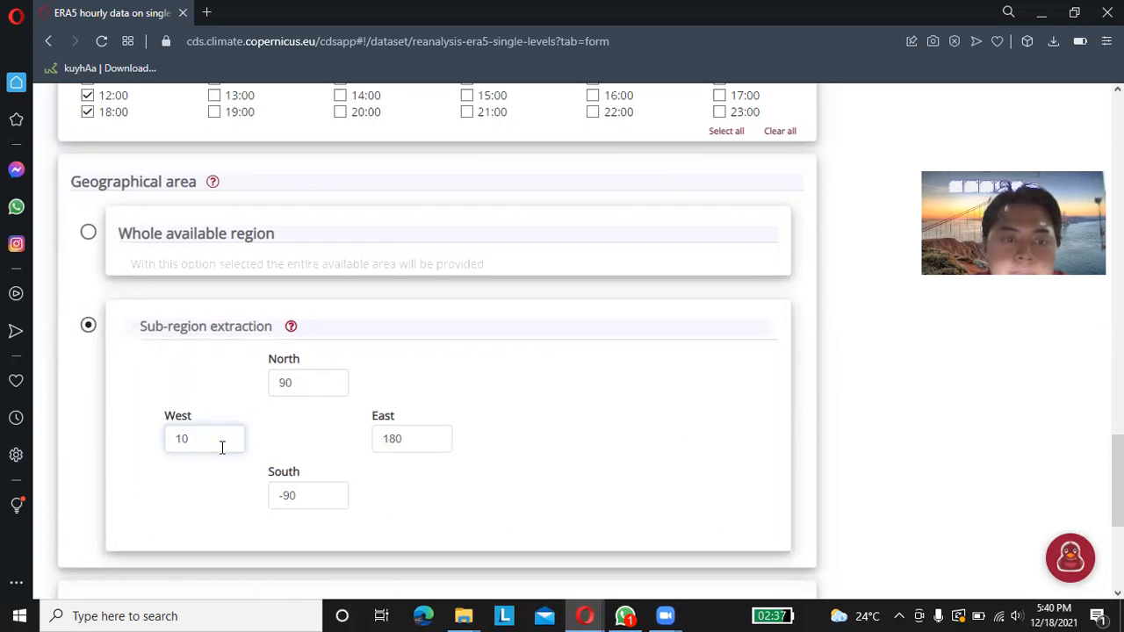
- Set the eastern edge of the sub-region to 15
click(405, 448)
key(BackSpace)
key(BackSpace)
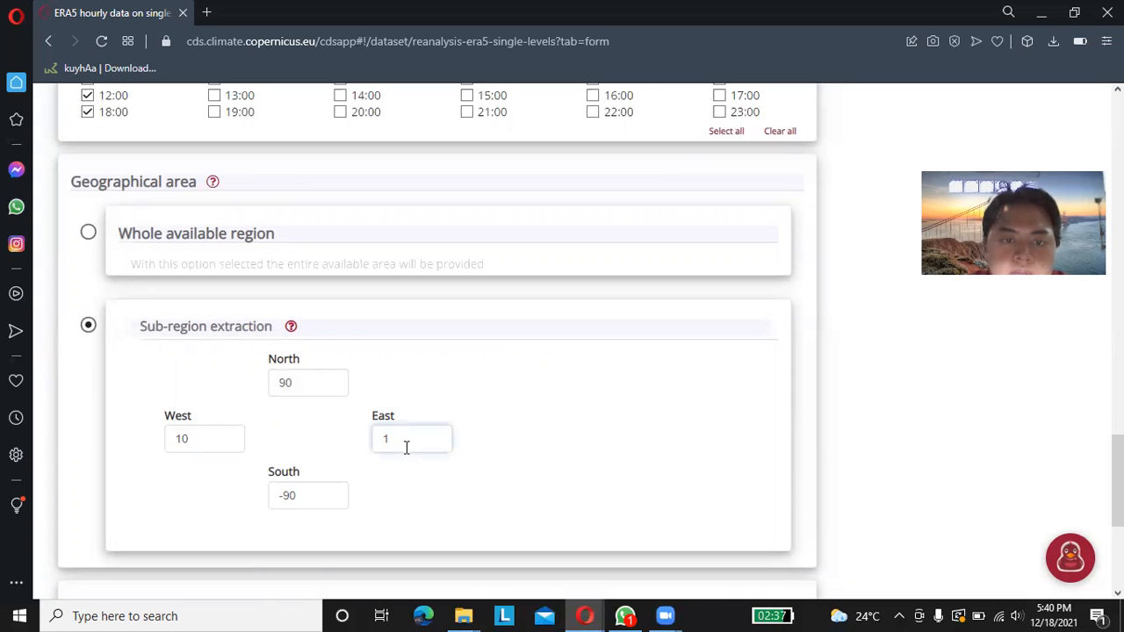
text(5)
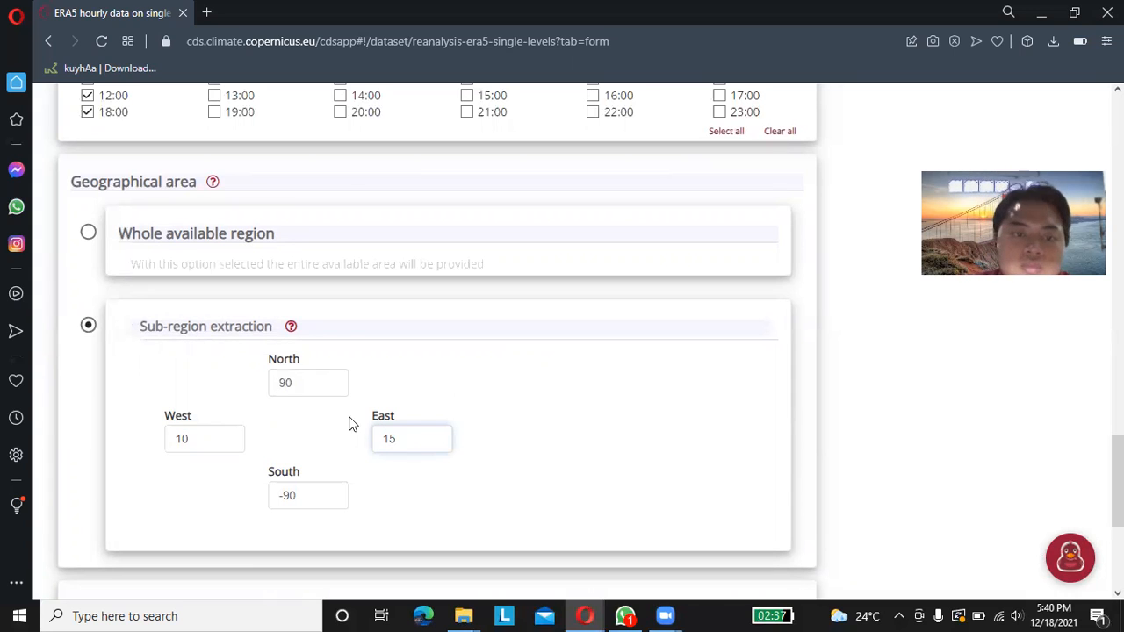
- Set the sub-region's northern edge to 73 and its southern edge to 58
click(314, 388)
key(BackSpace)
key(BackSpace)
text(73)
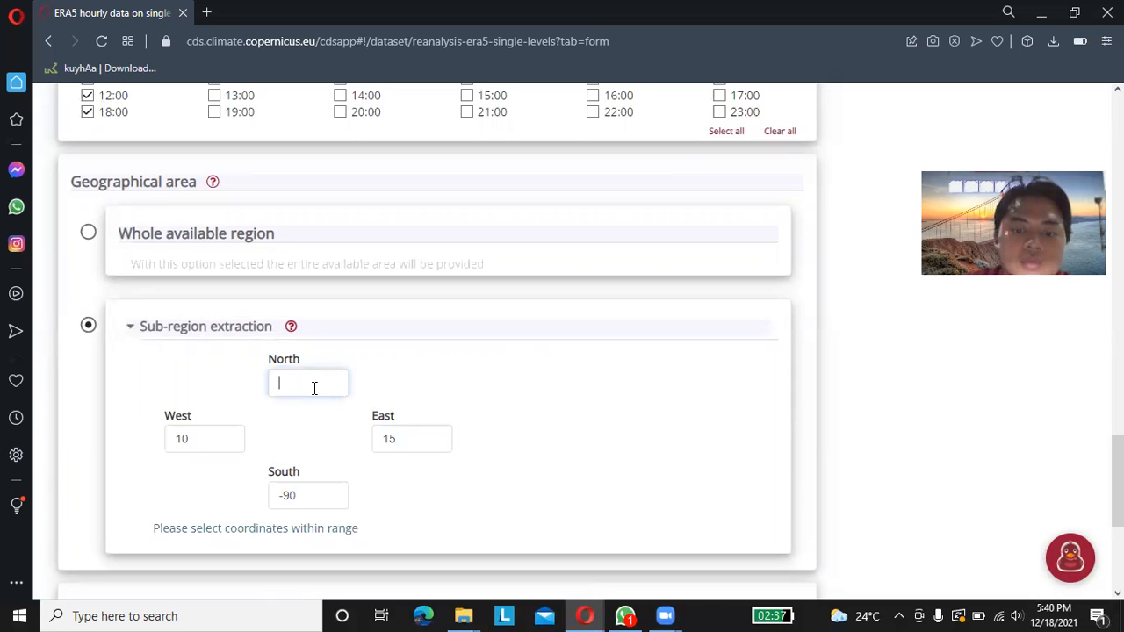
click(317, 496)
key(BackSpace)
key(BackSpace)
key(BackSpace)
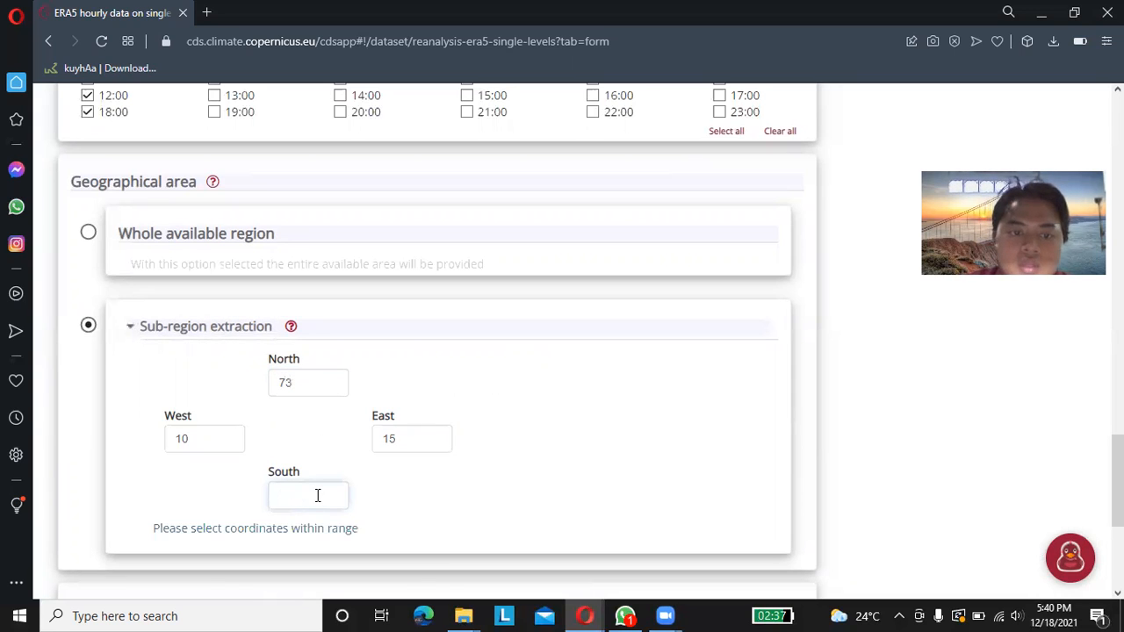
text(58)
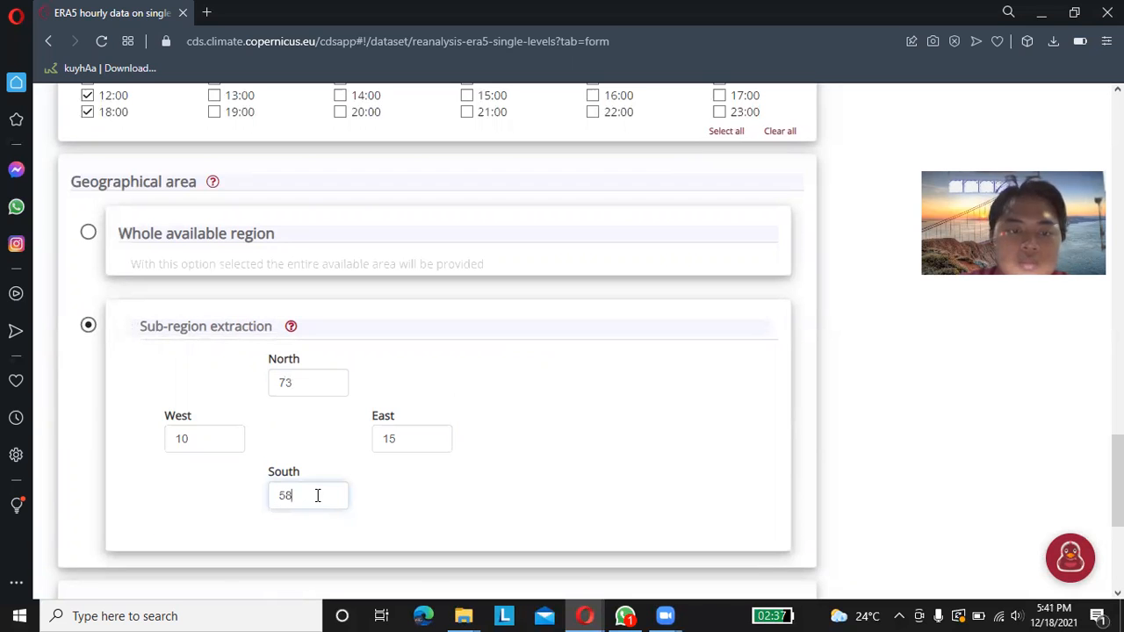
click(512, 485)
- Choose NetCDF (experimental) as the download format for the request
scroll(512, 485, down, 2)
scroll(514, 492, down, 2)
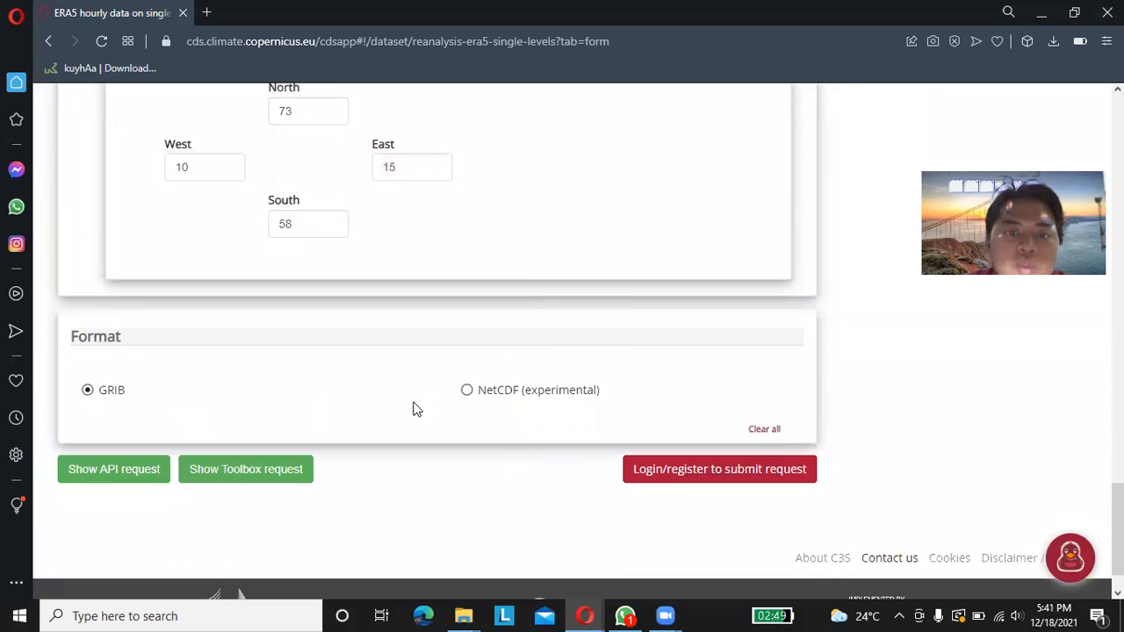
click(466, 393)
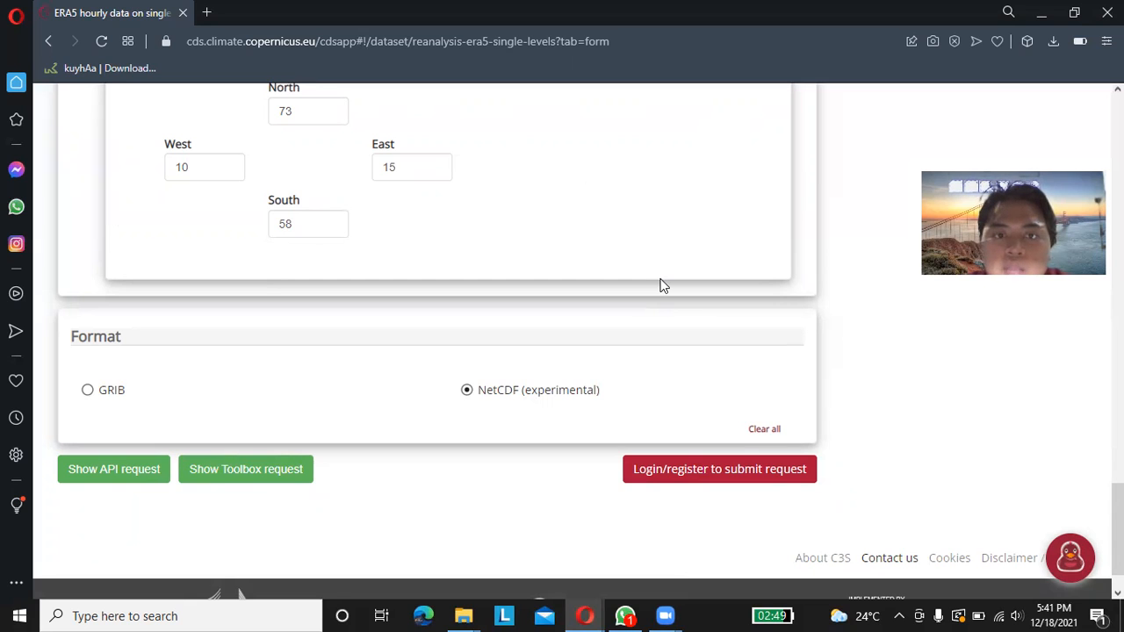
scroll(663, 285, up, 1)
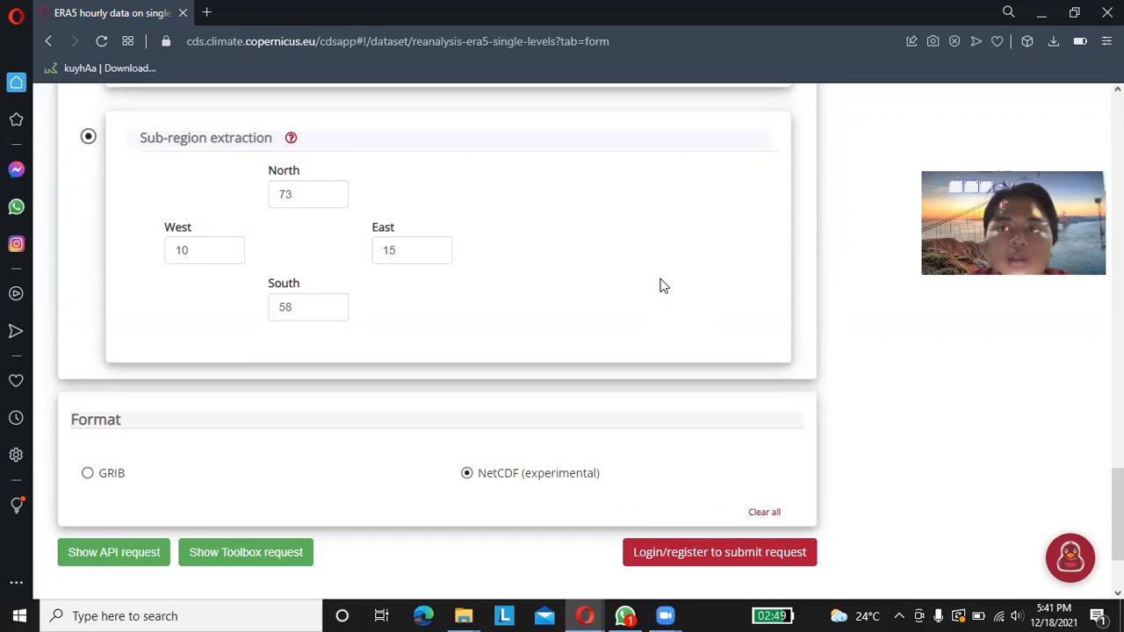
- Switch to Ocean Data View and open the adaptor.mars.internal .nc file from the Analisis Numerik folder
click(1040, 14)
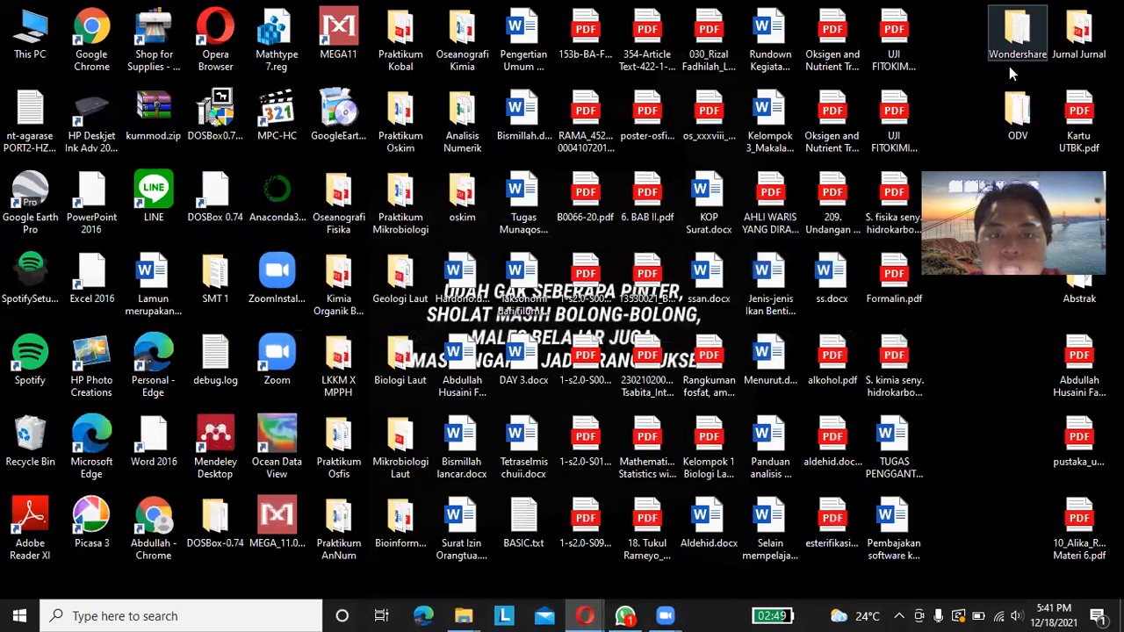
click(267, 448)
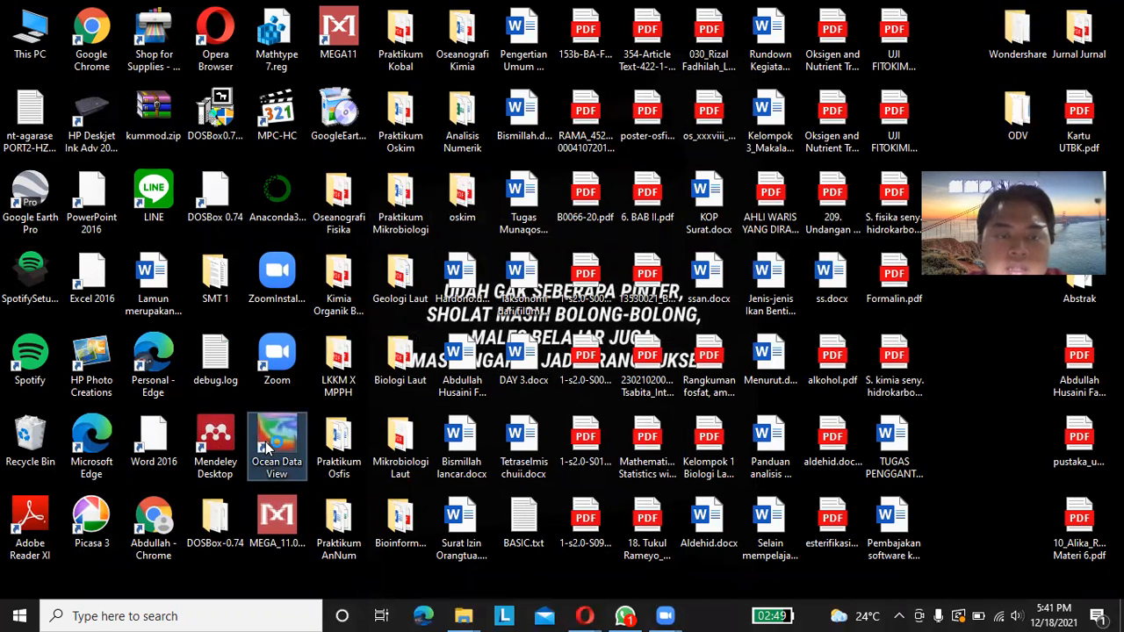
double_click(268, 448)
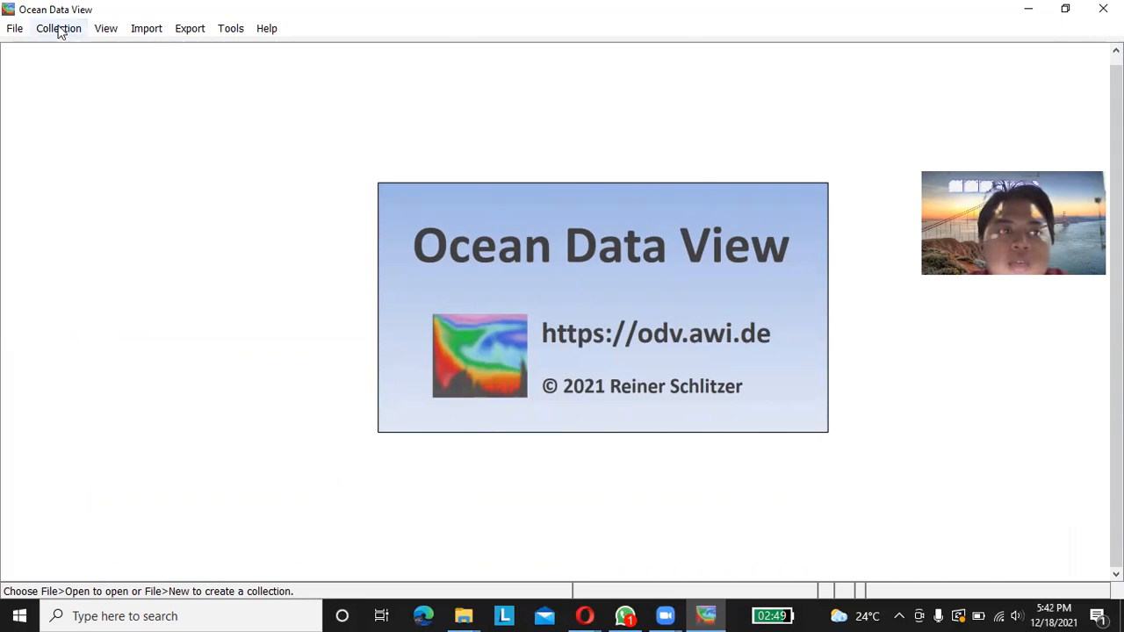
click(15, 32)
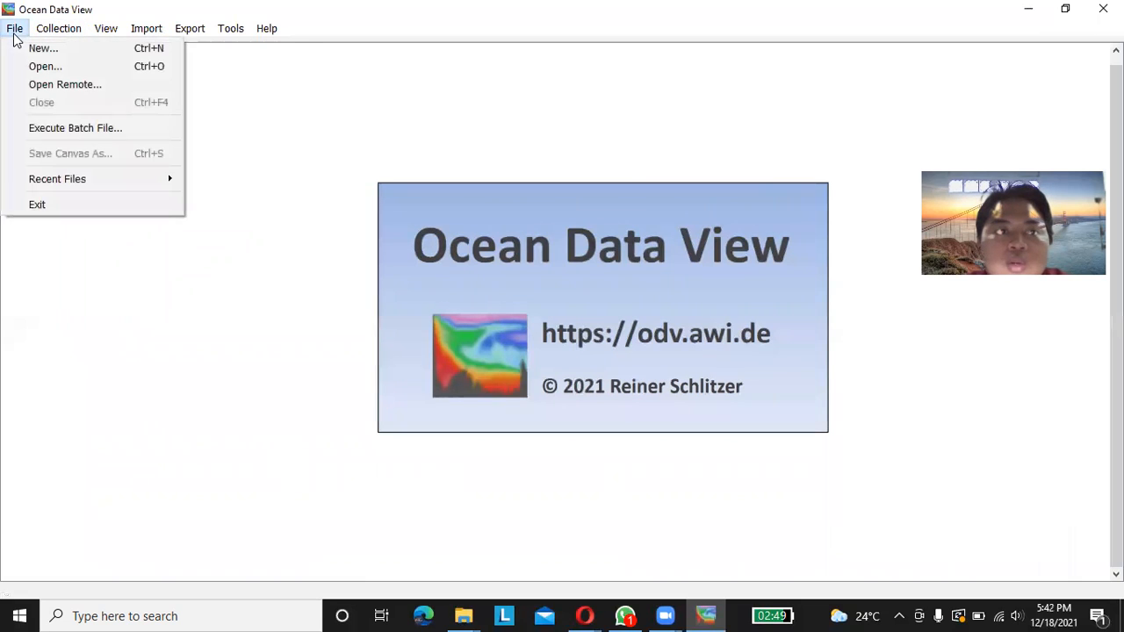
click(44, 67)
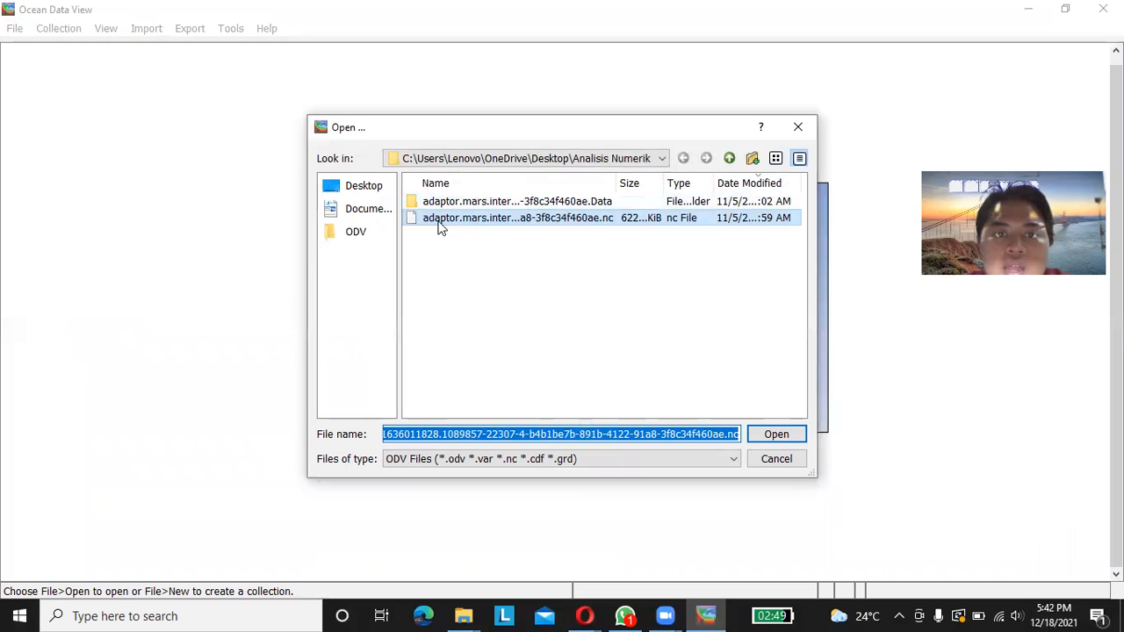
click(702, 222)
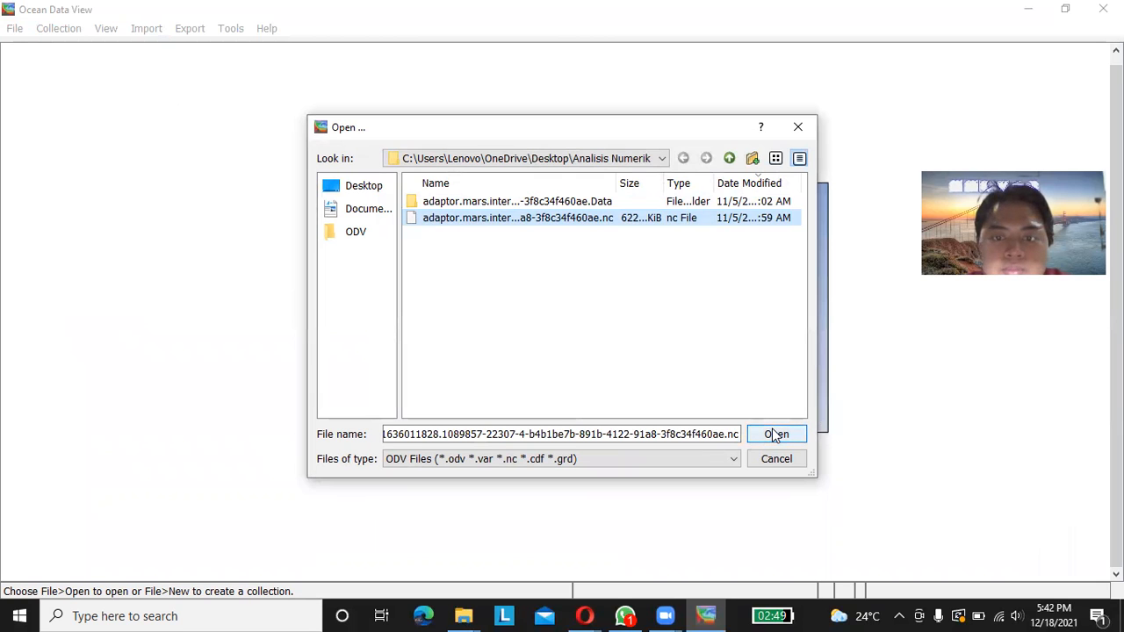
click(776, 435)
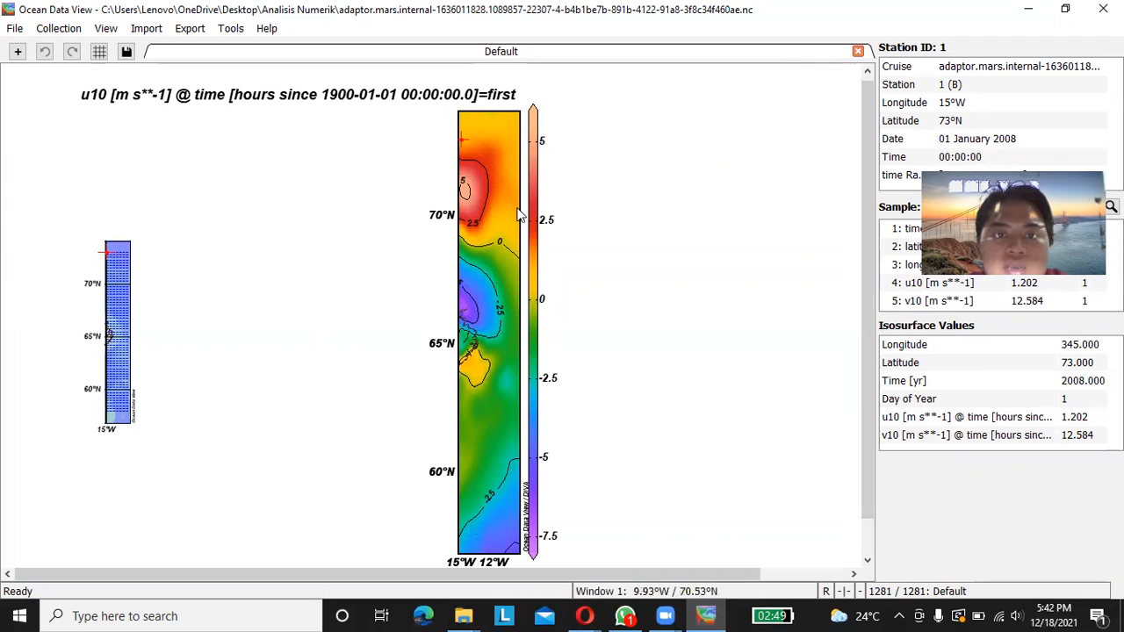
- Apply the 1 SURFACE Window layout template to the canvas
right_click(643, 280)
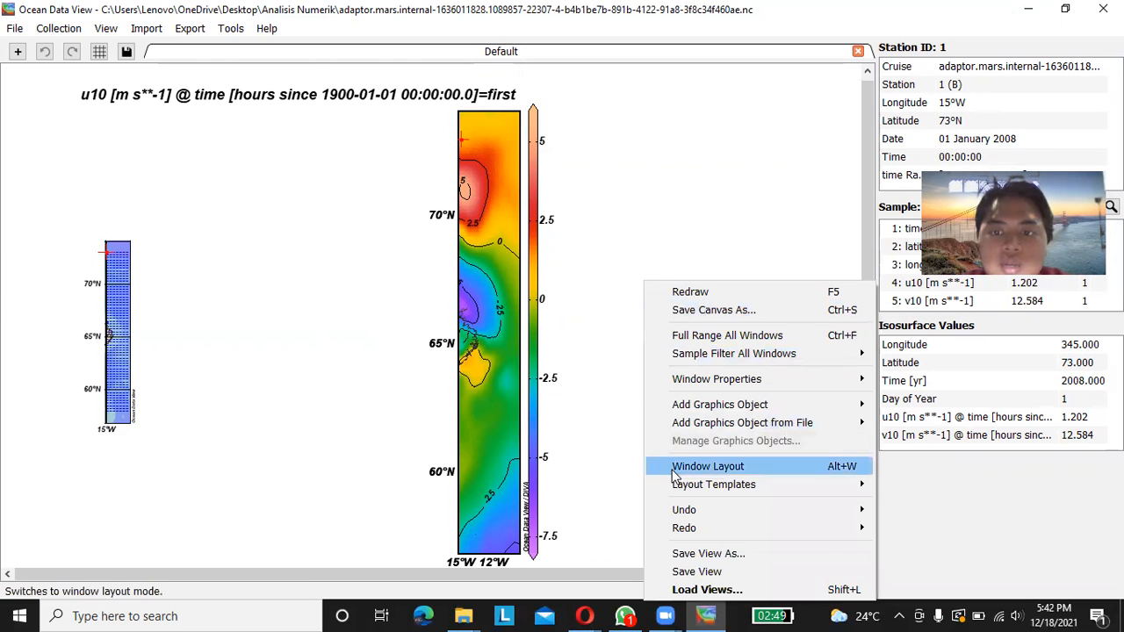
mouse_move(697, 492)
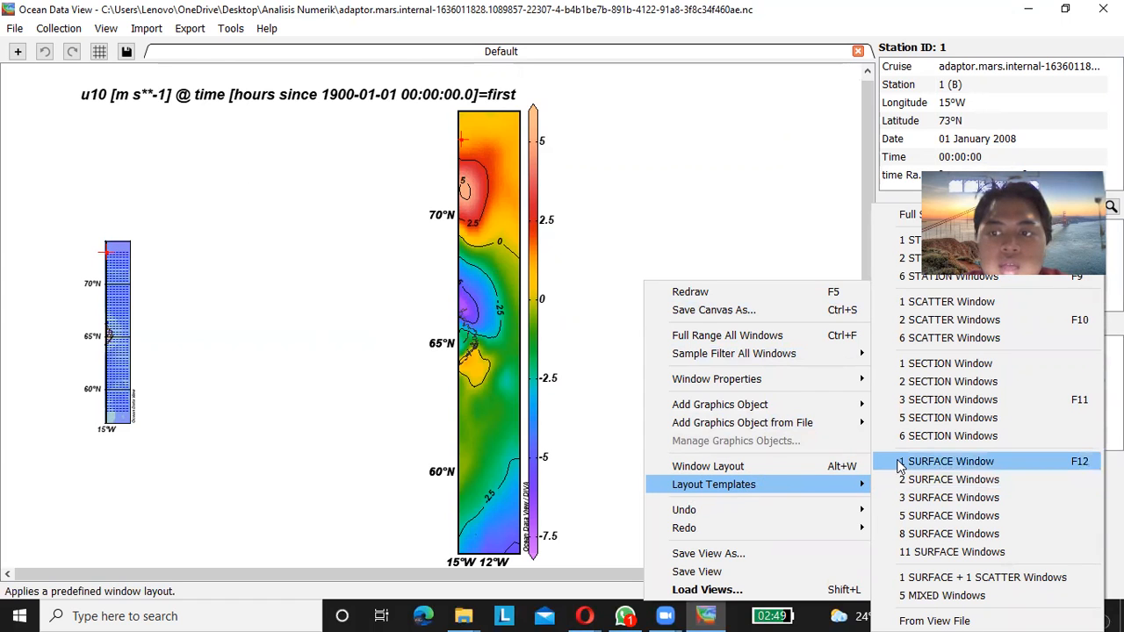
click(900, 466)
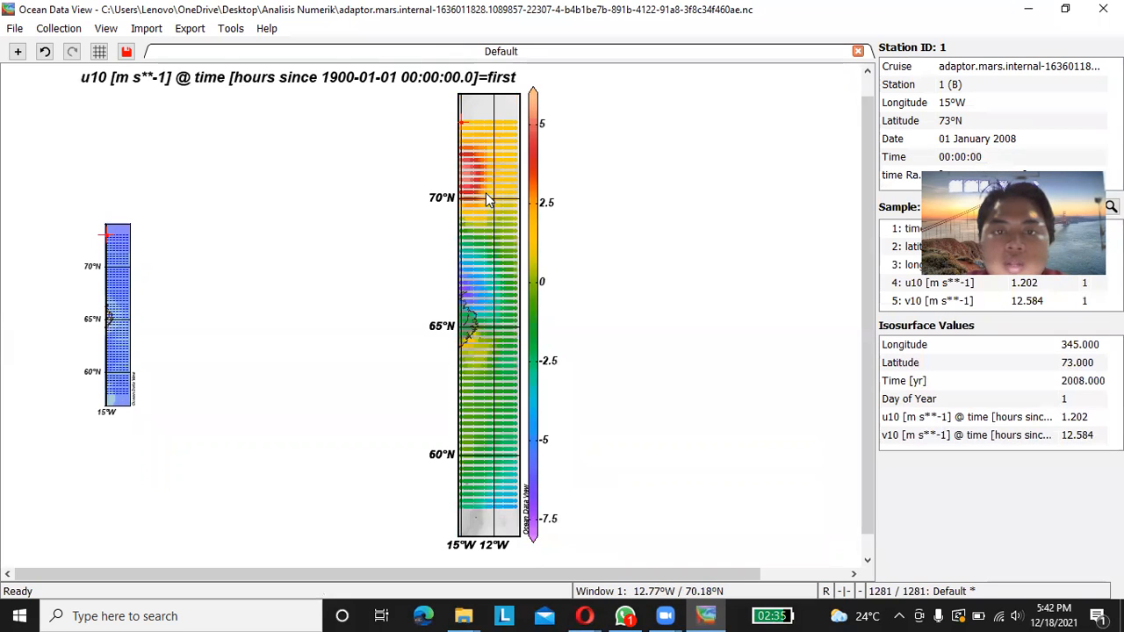
- Open the properties of the u10 surface plot and turn off its grid lines
right_click(490, 291)
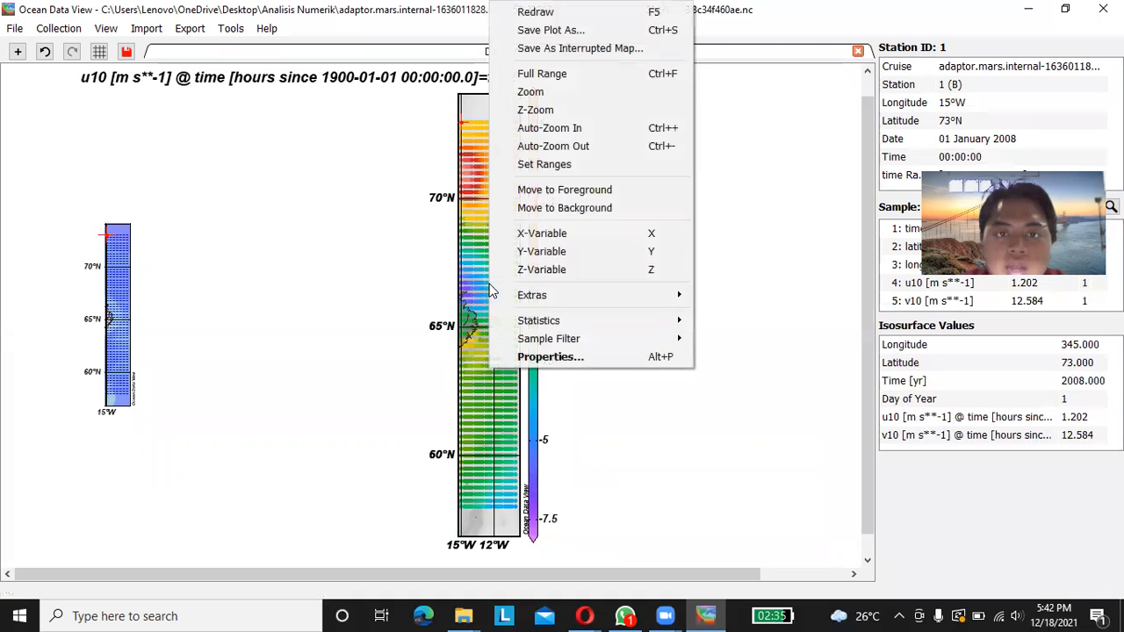
click(528, 355)
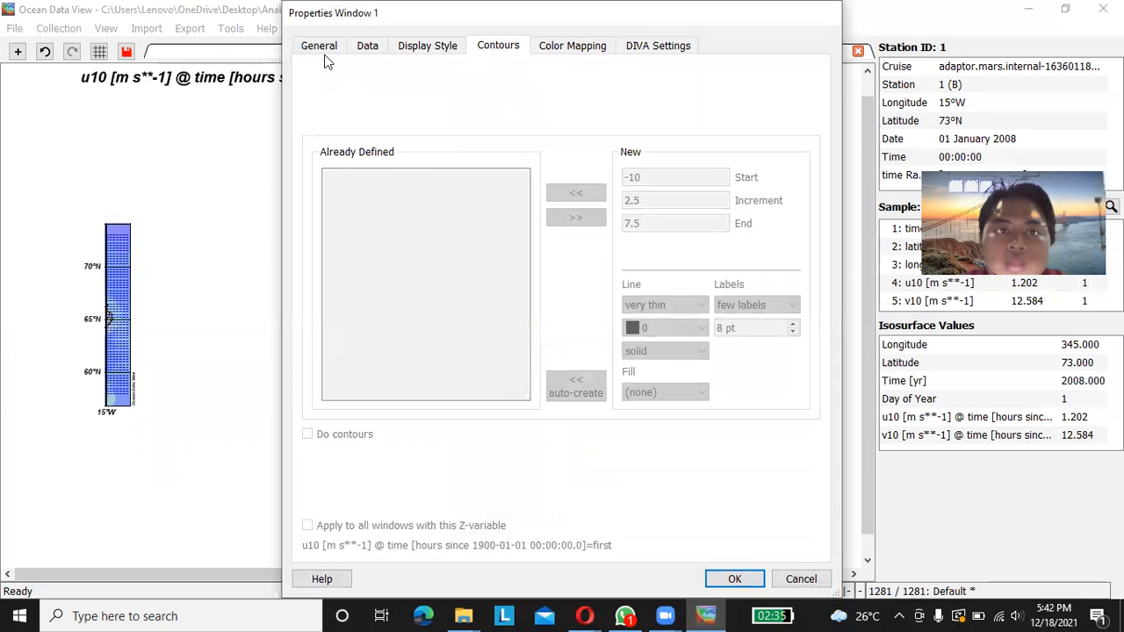
click(318, 49)
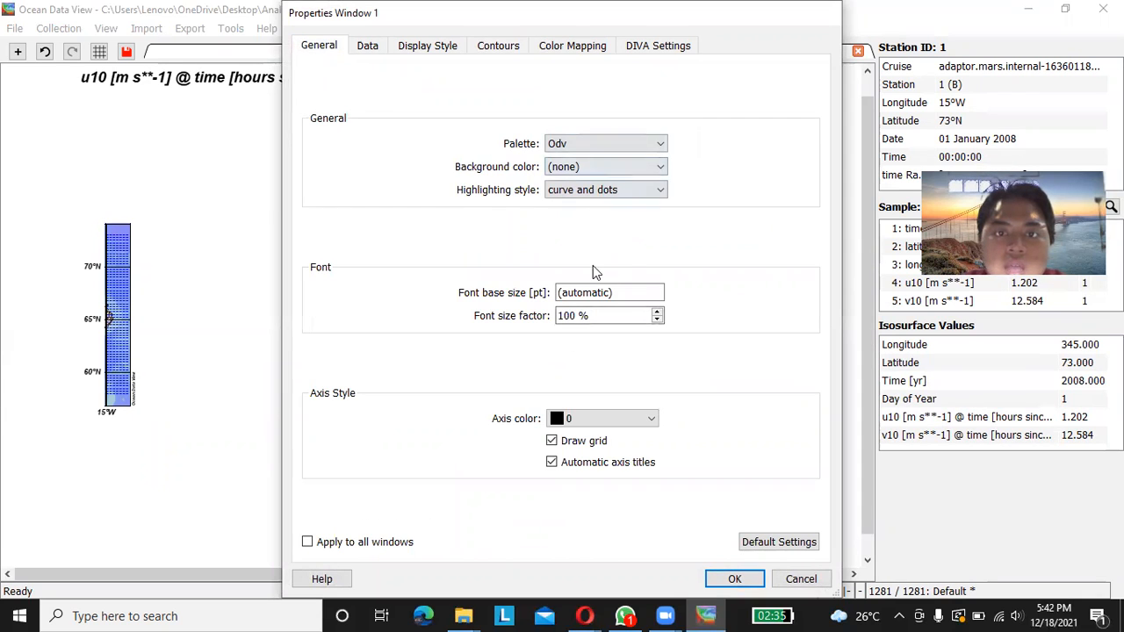
click(551, 441)
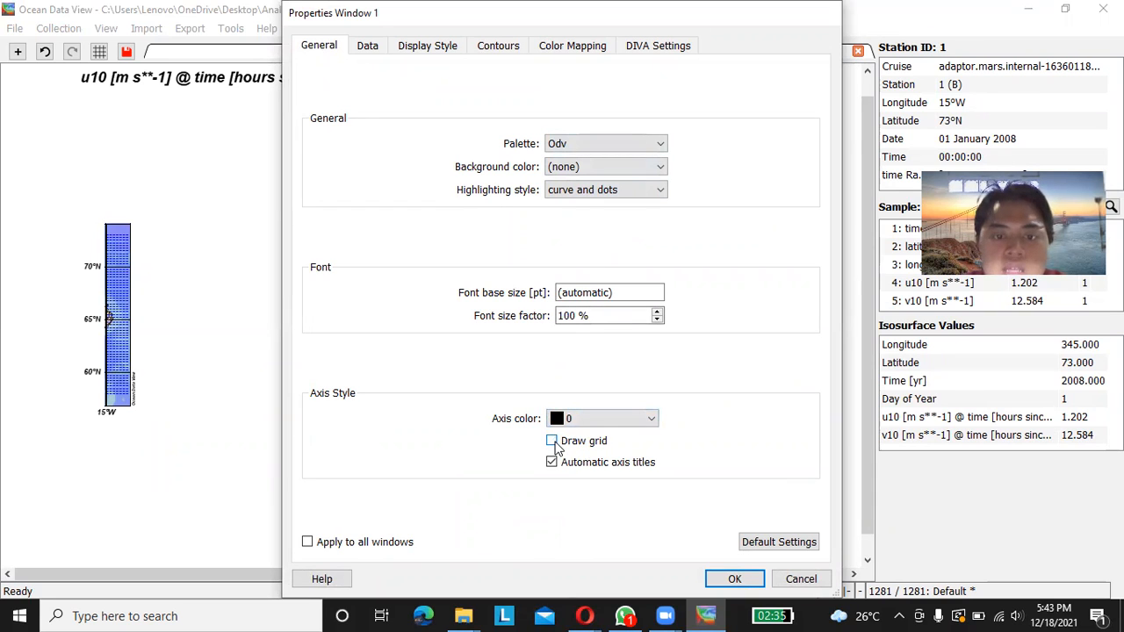
- Review the plot's axis data settings and set its display style to a gridded field with DIVA gridding
click(374, 50)
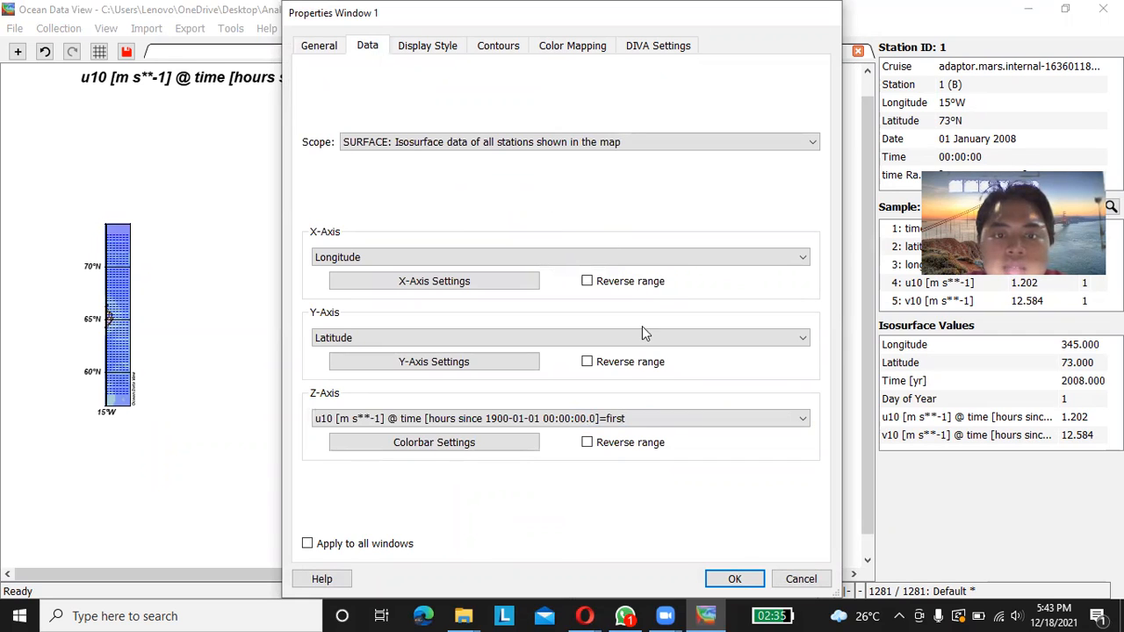
click(430, 51)
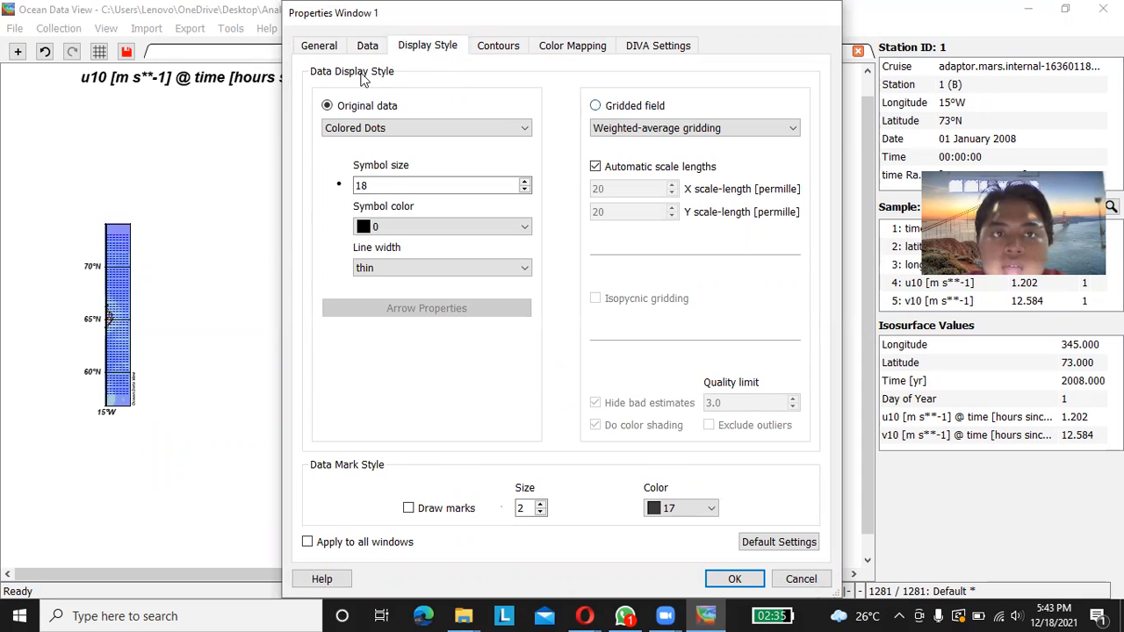
click(596, 106)
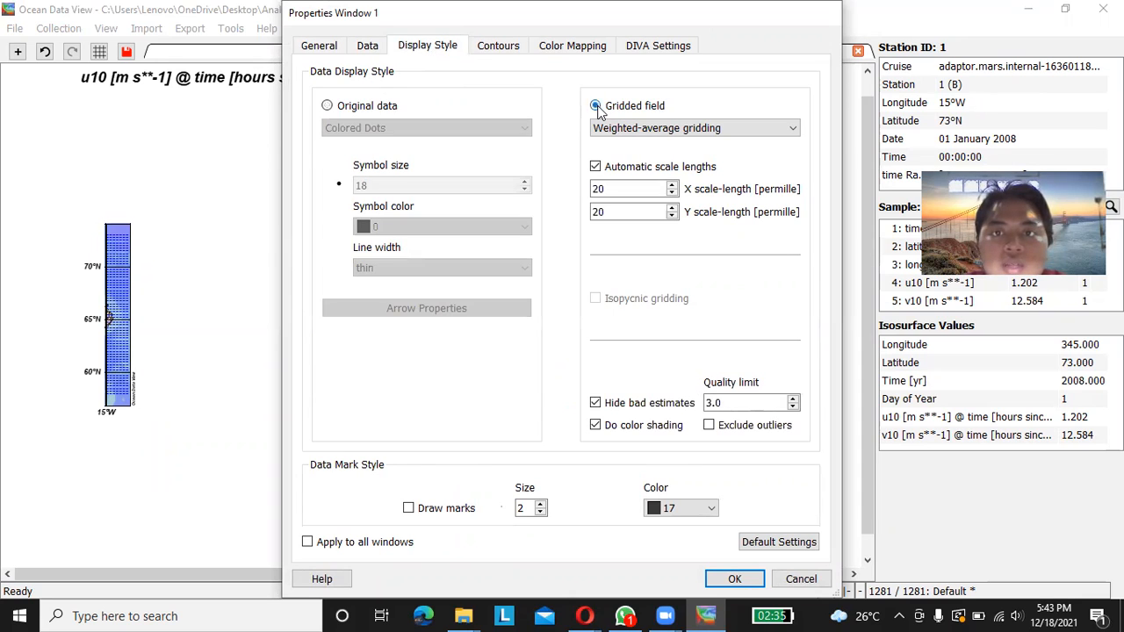
click(646, 129)
click(634, 170)
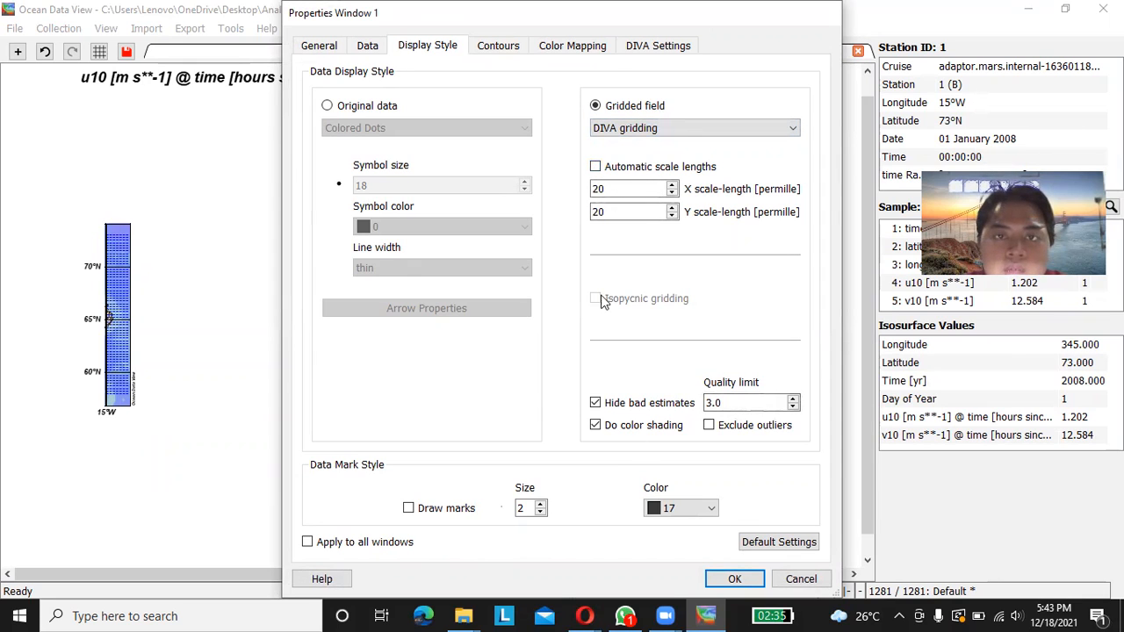
- Auto-adjust the color mapping of the u10 surface plot and apply it to the map
click(571, 45)
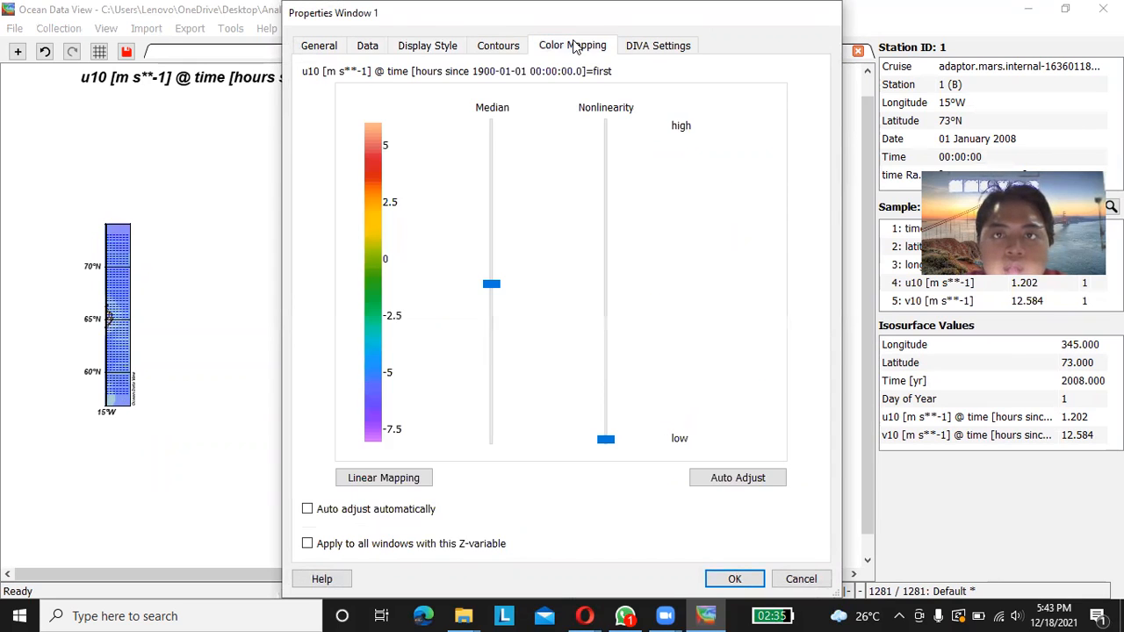
click(713, 485)
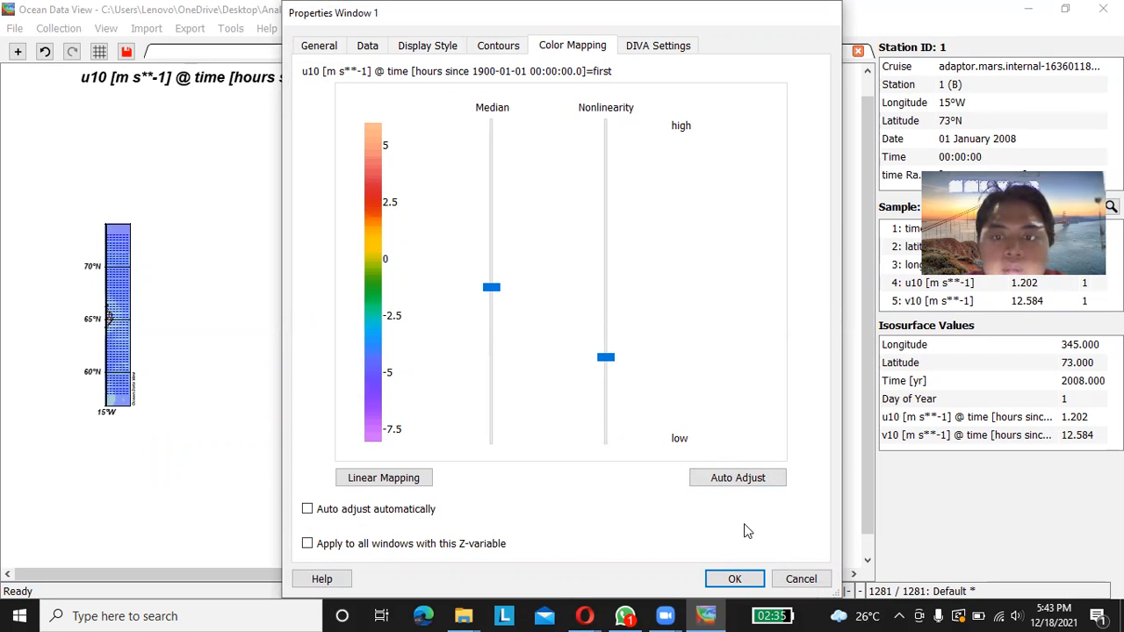
click(735, 579)
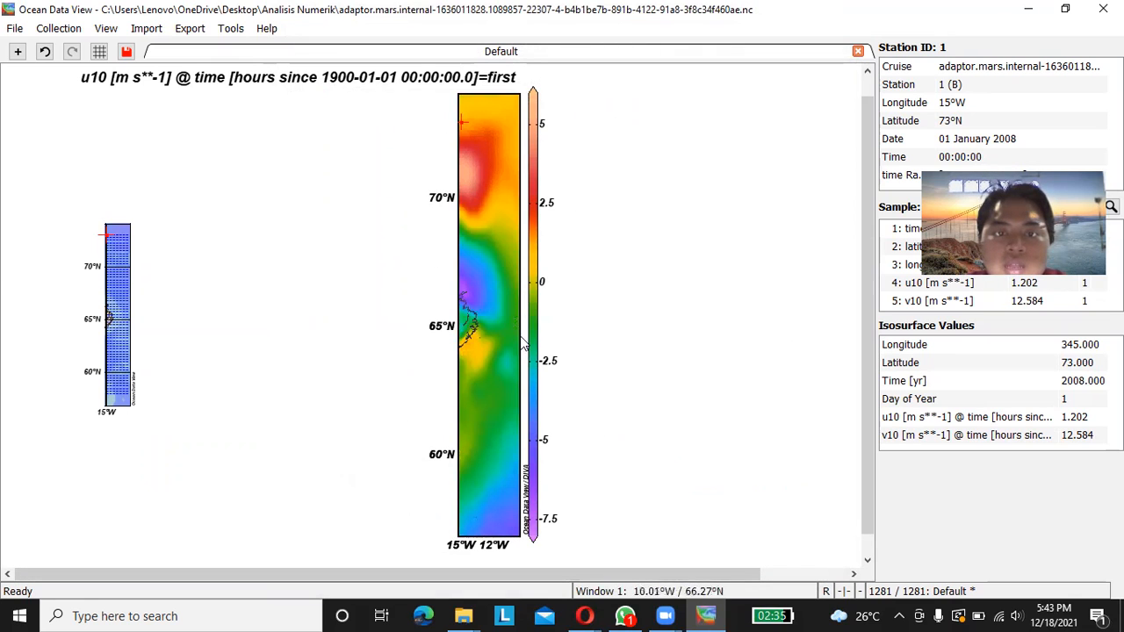
- Add contour lines to the u10 surface plot from -10 to 7.5 in increments of 2.5
right_click(484, 182)
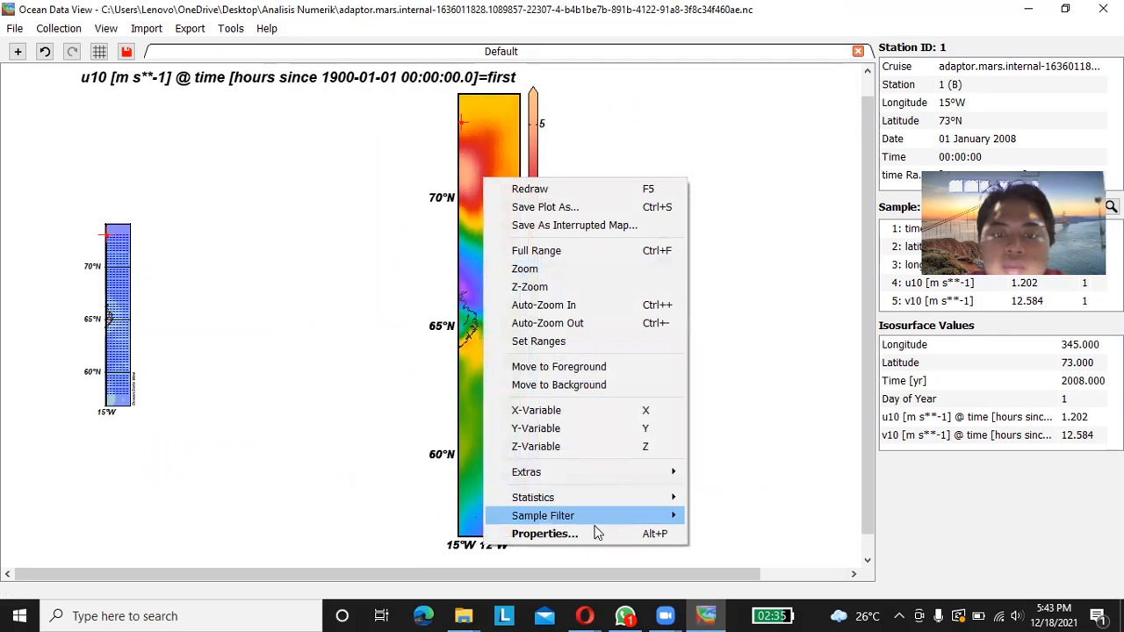
click(544, 534)
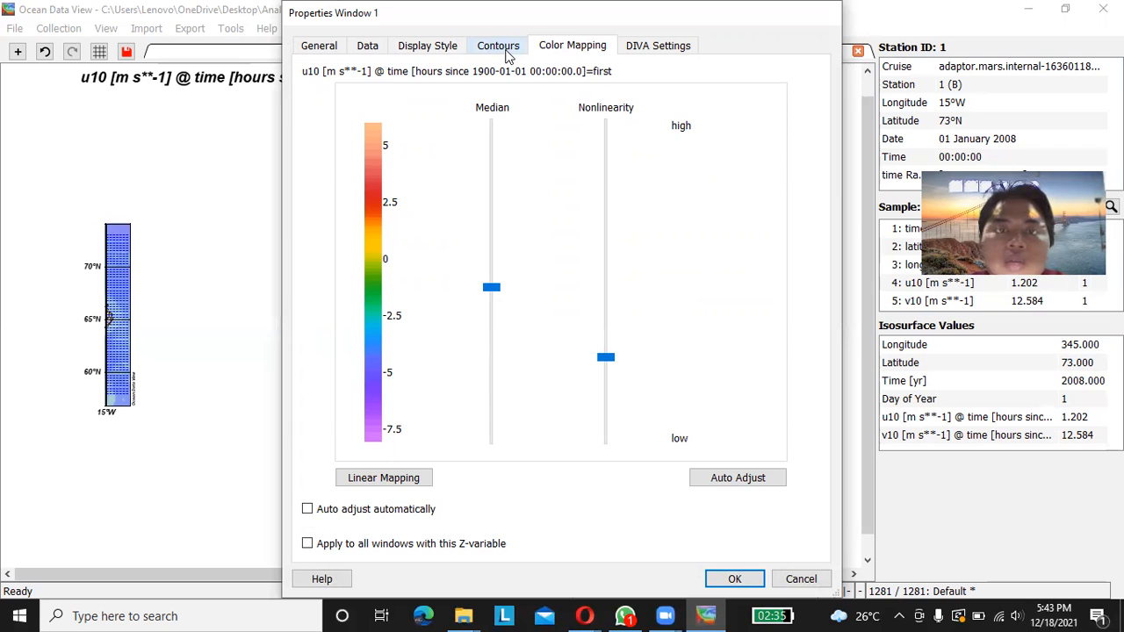
click(500, 48)
click(629, 177)
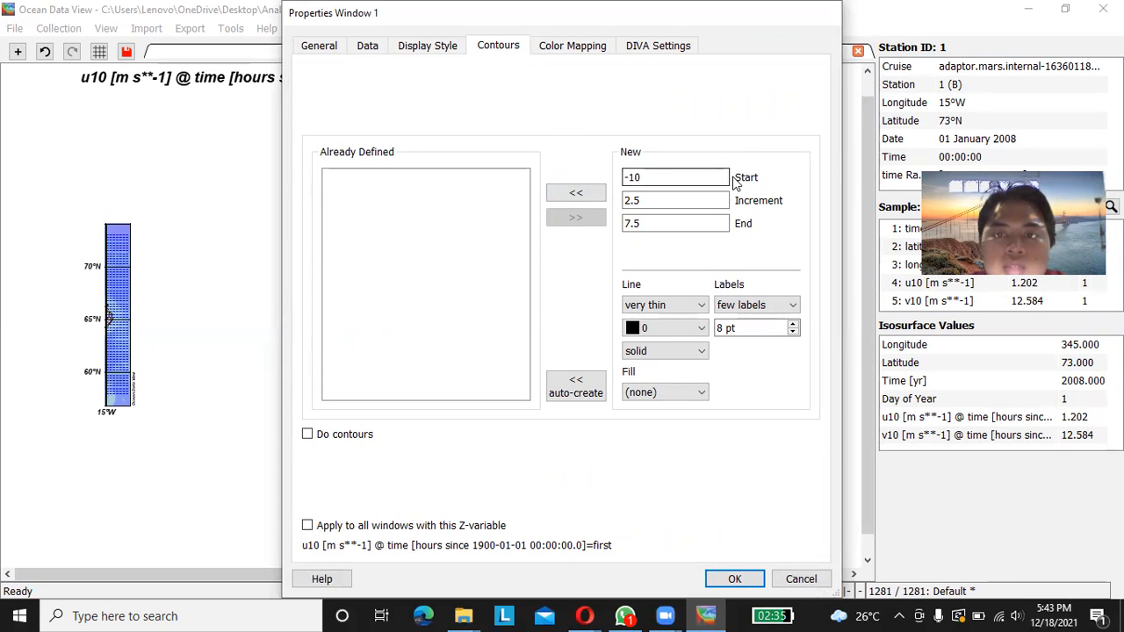
click(685, 201)
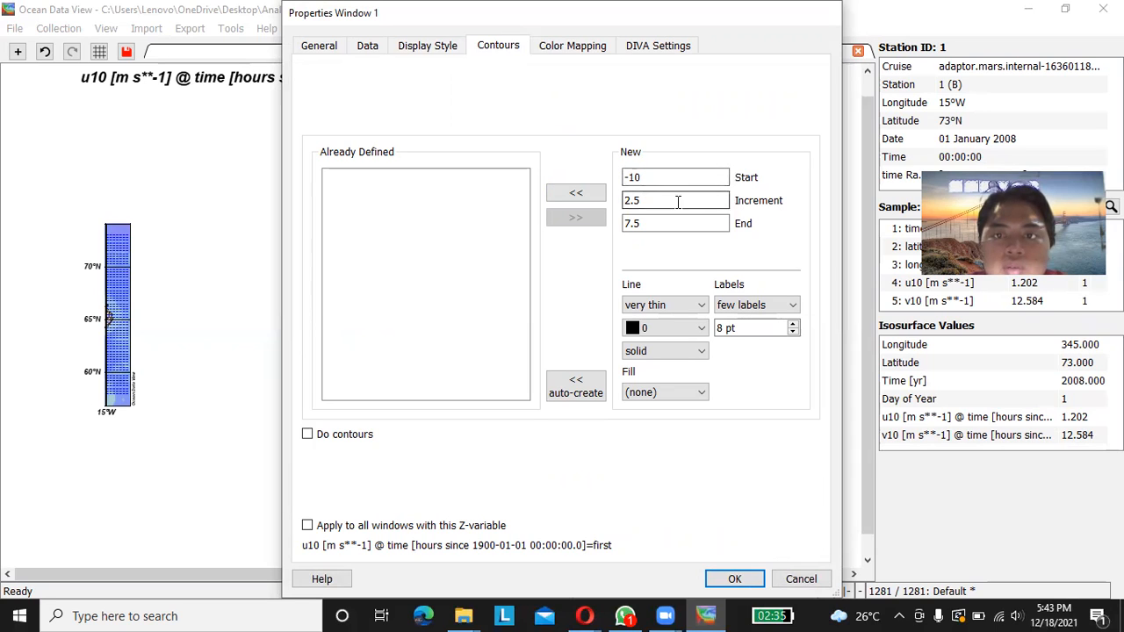
click(694, 226)
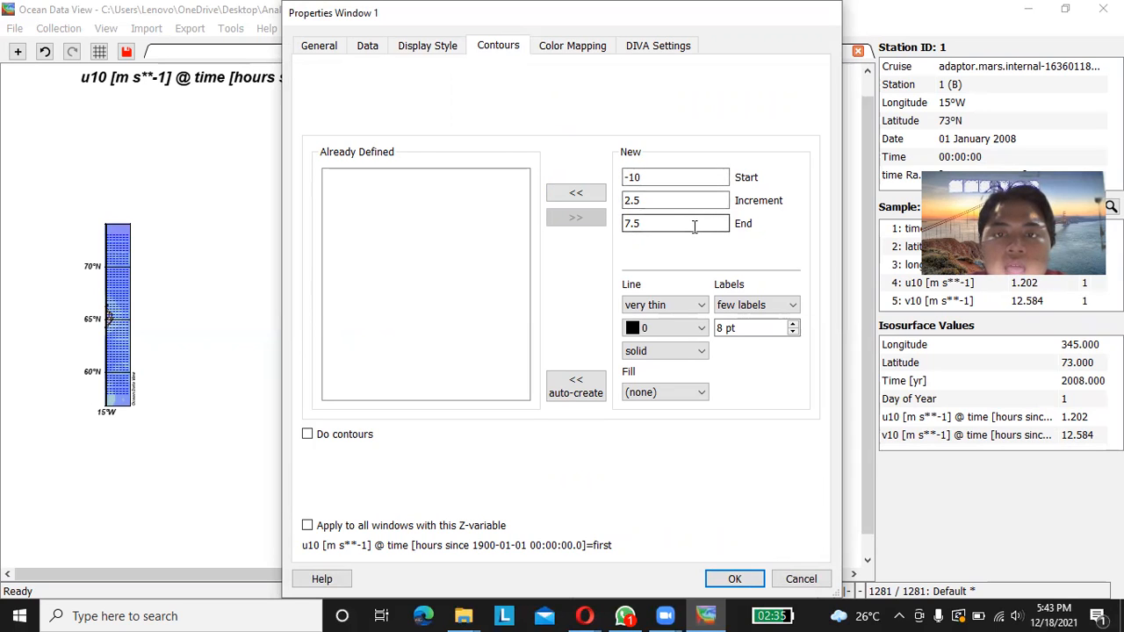
click(576, 196)
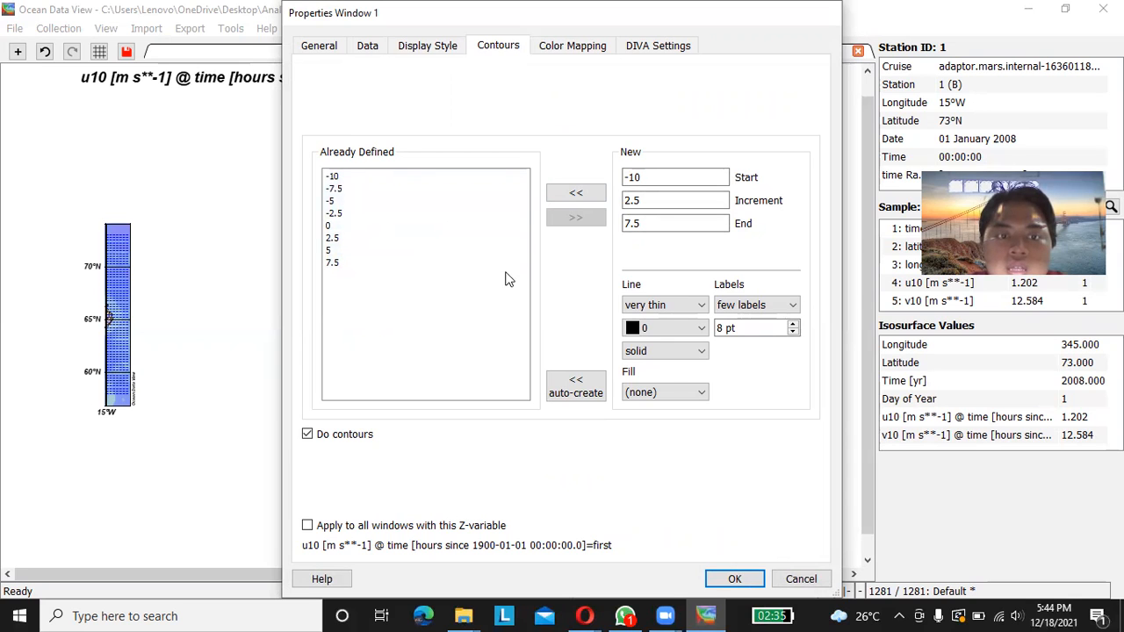
click(735, 579)
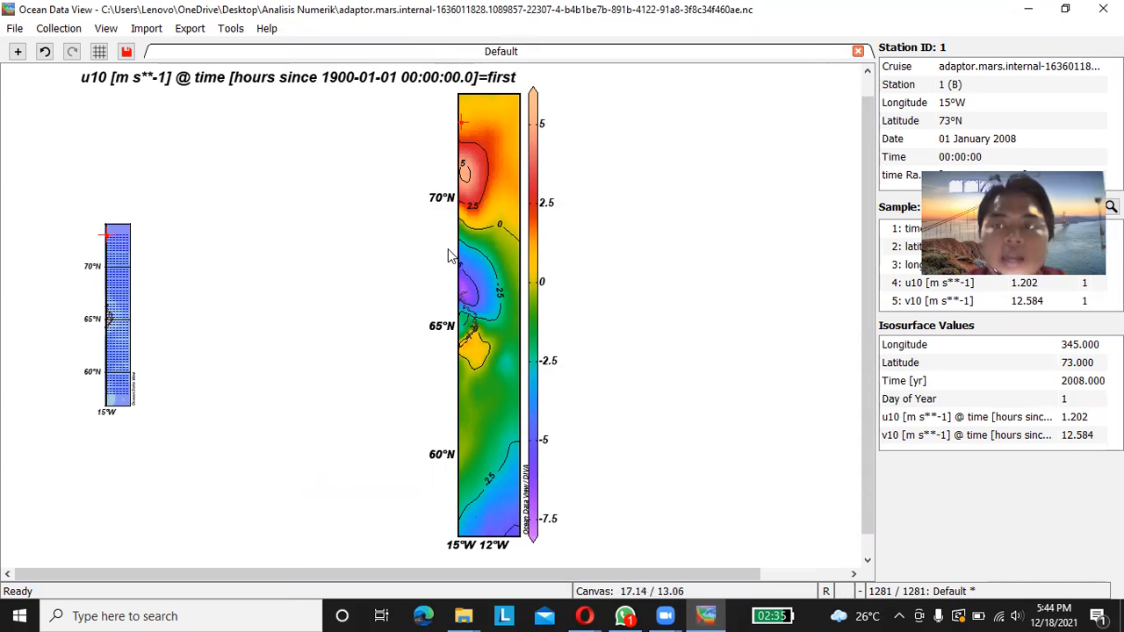
- Export the station data with all variables to an ODV spreadsheet .txt file, replacing the existing data_from_adaptor file and keeping the default file properties
click(190, 28)
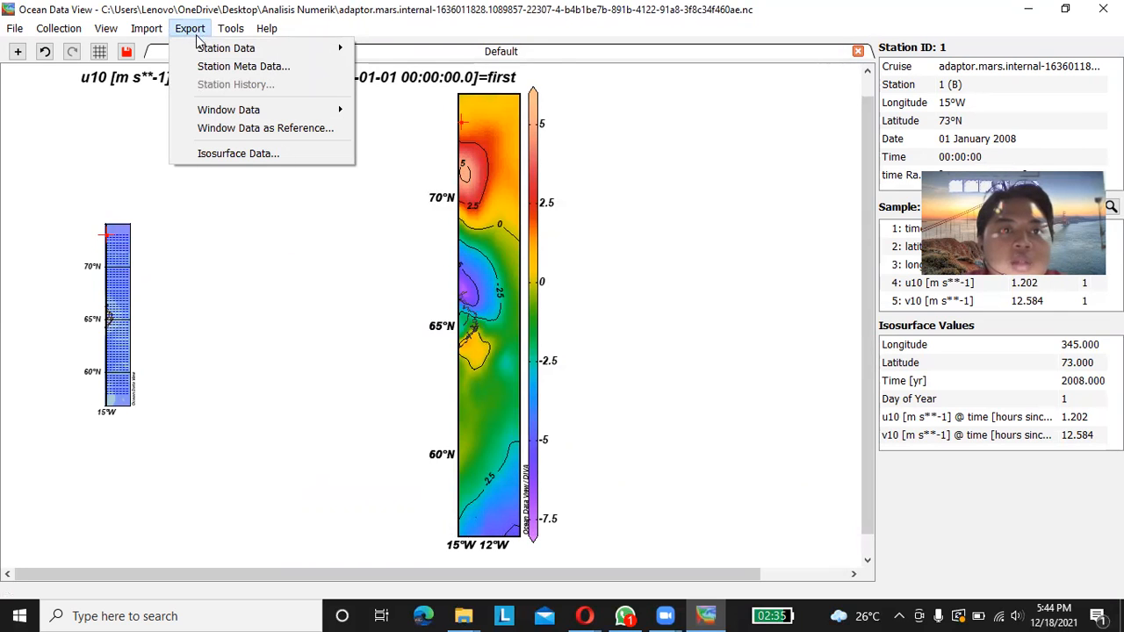
mouse_move(211, 51)
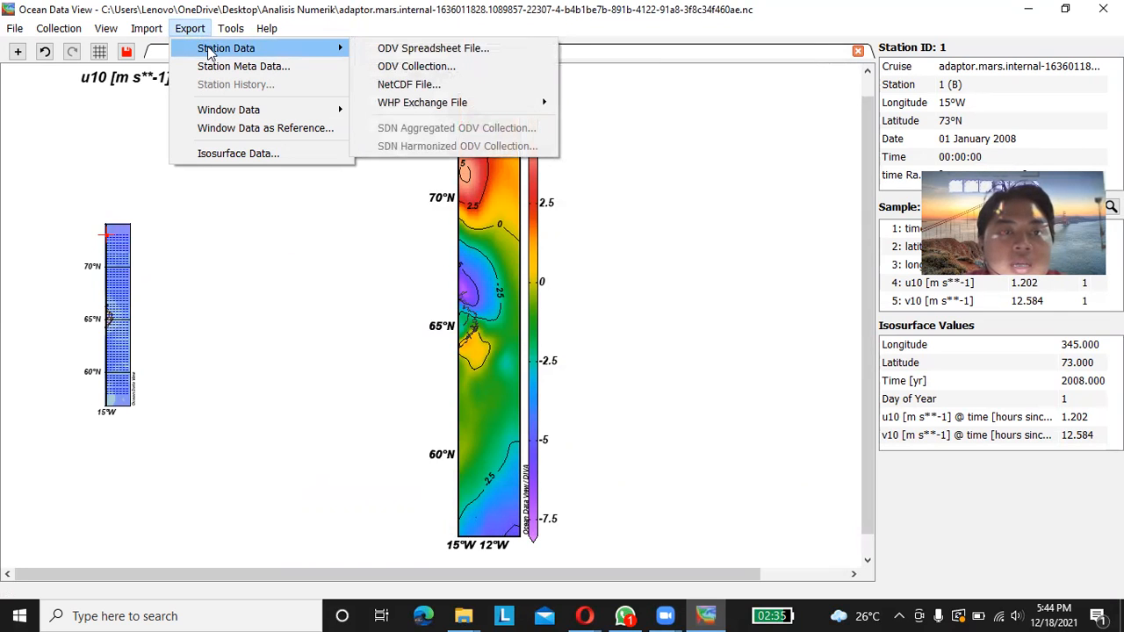
click(374, 48)
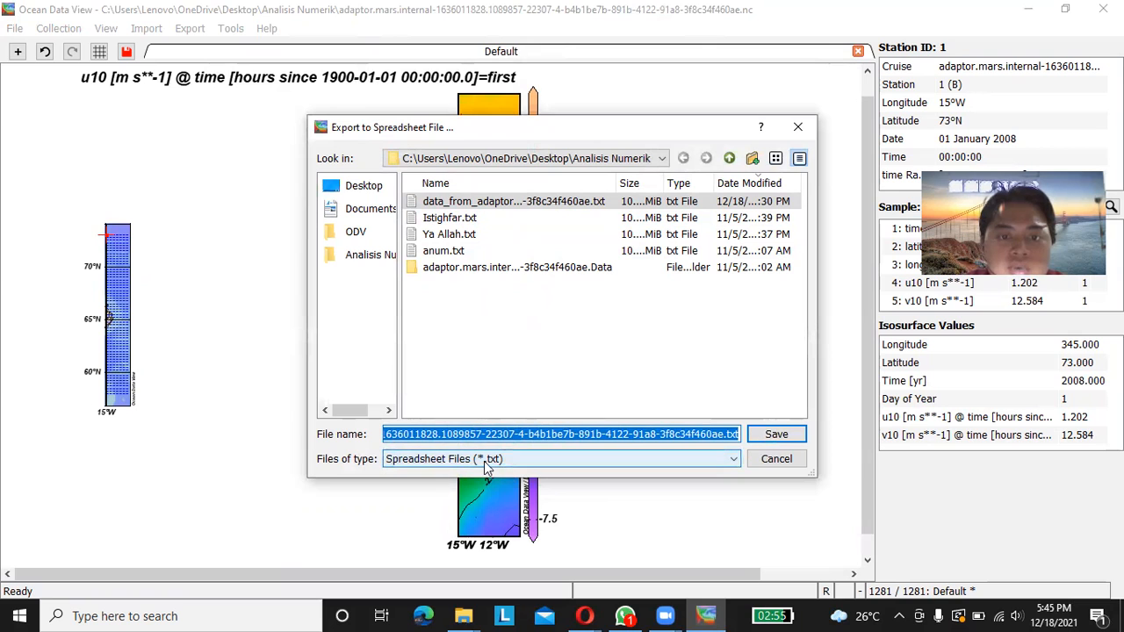
click(788, 438)
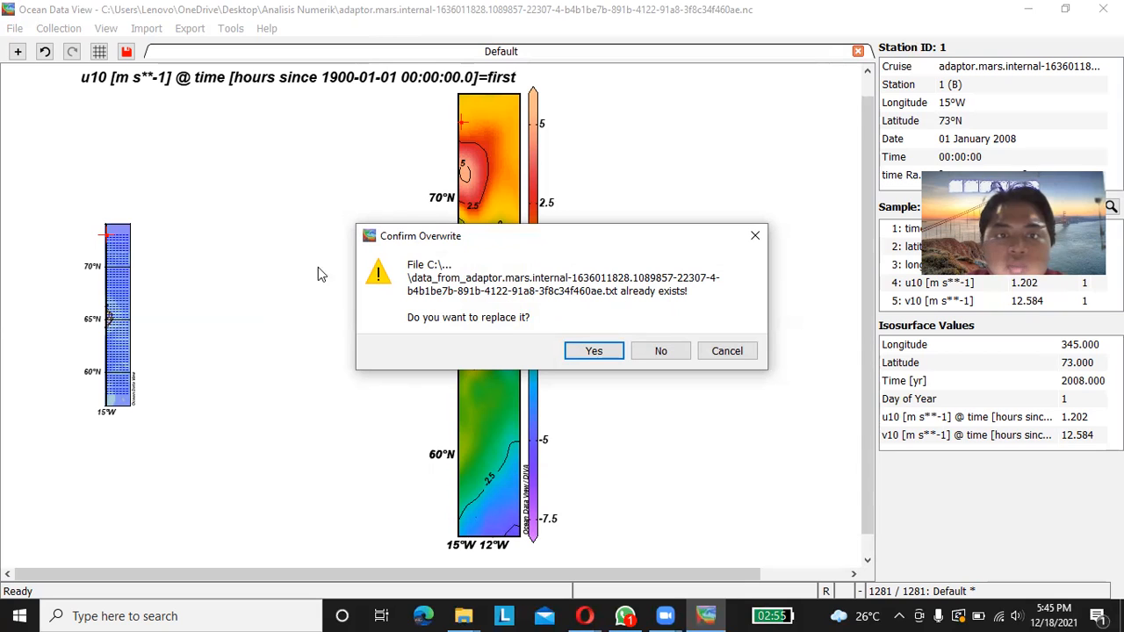
click(593, 352)
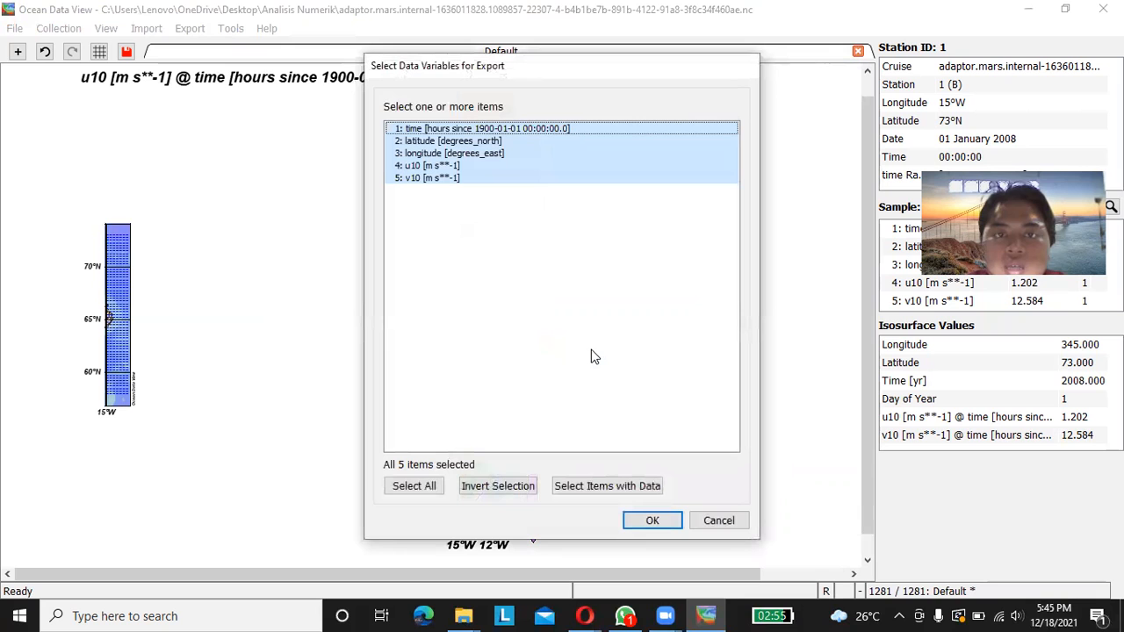
click(652, 521)
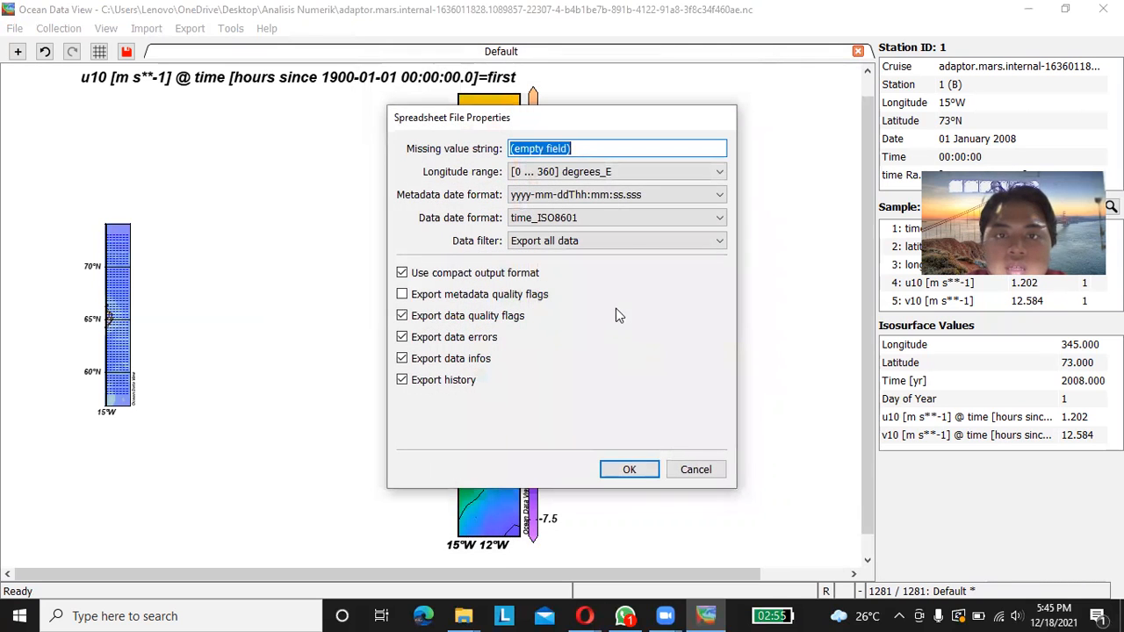
click(631, 470)
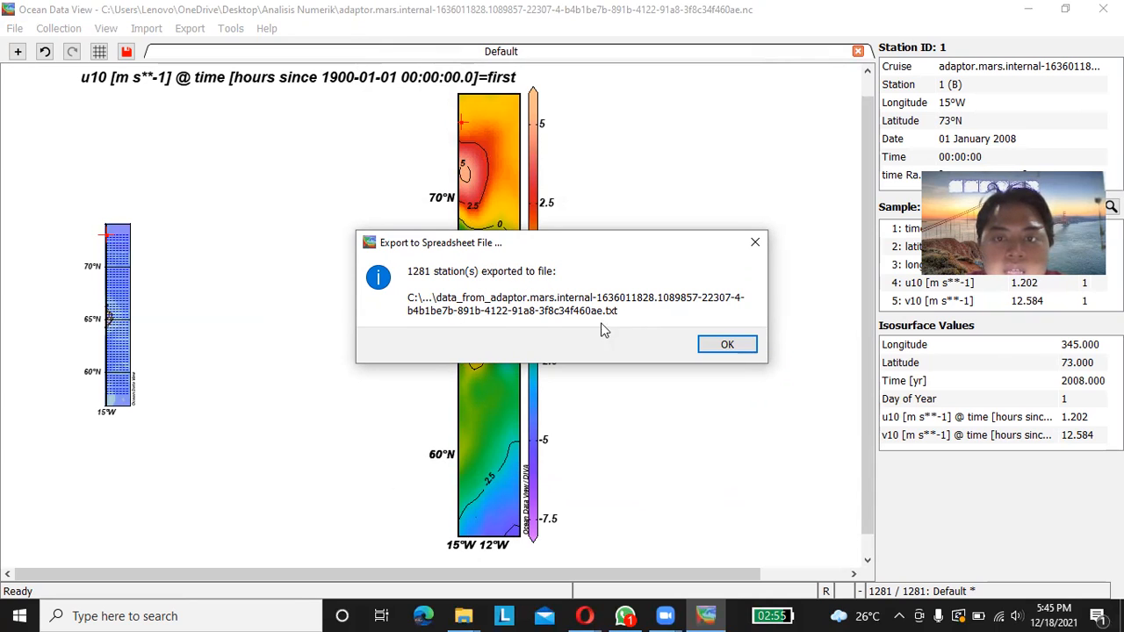
click(718, 345)
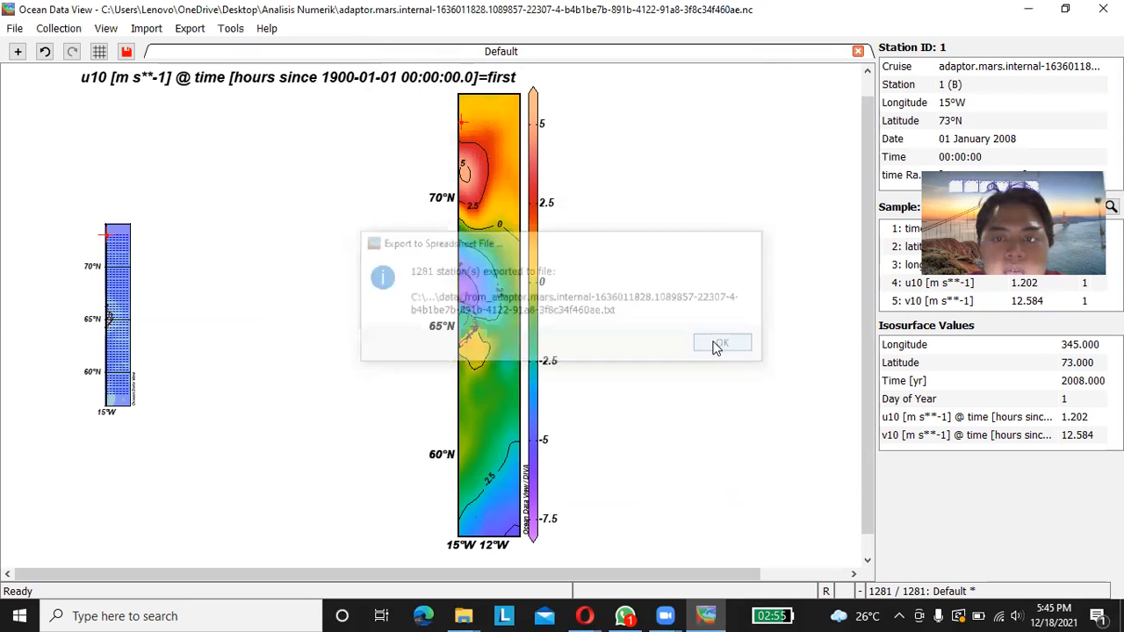
- Minimize Ocean Data View, switch to Excel and create a blank workbook
click(1029, 10)
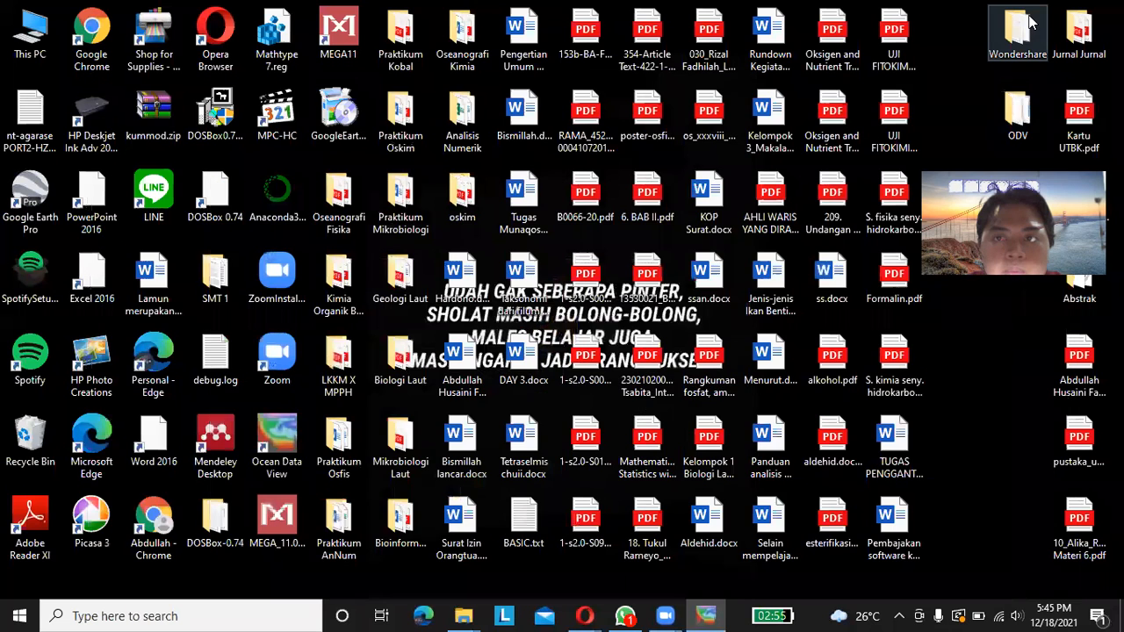
click(134, 614)
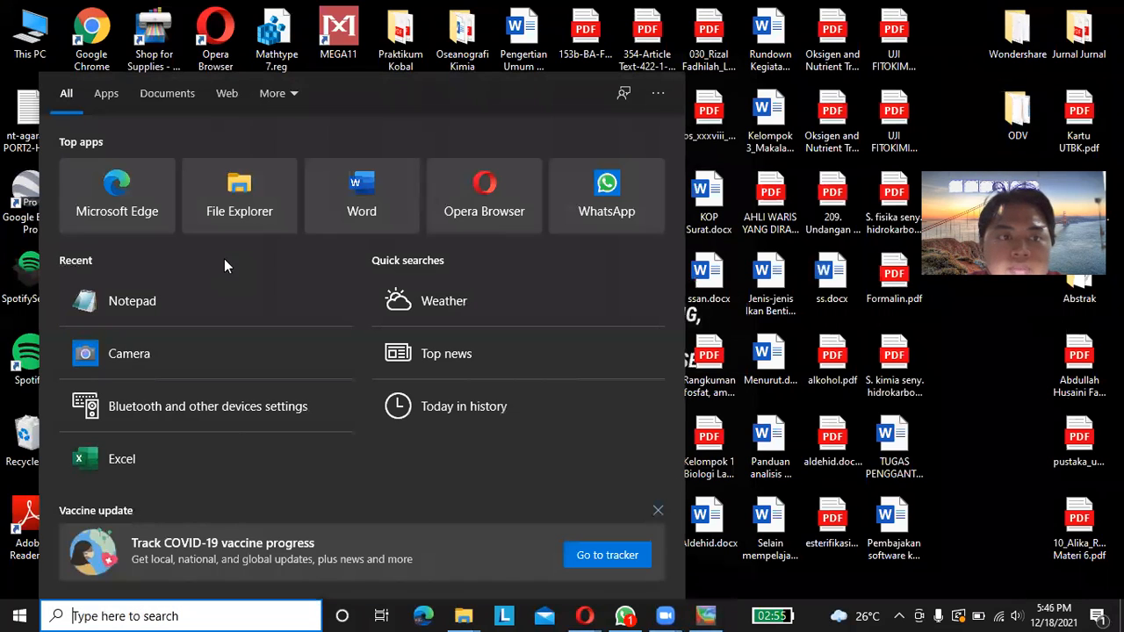
click(137, 483)
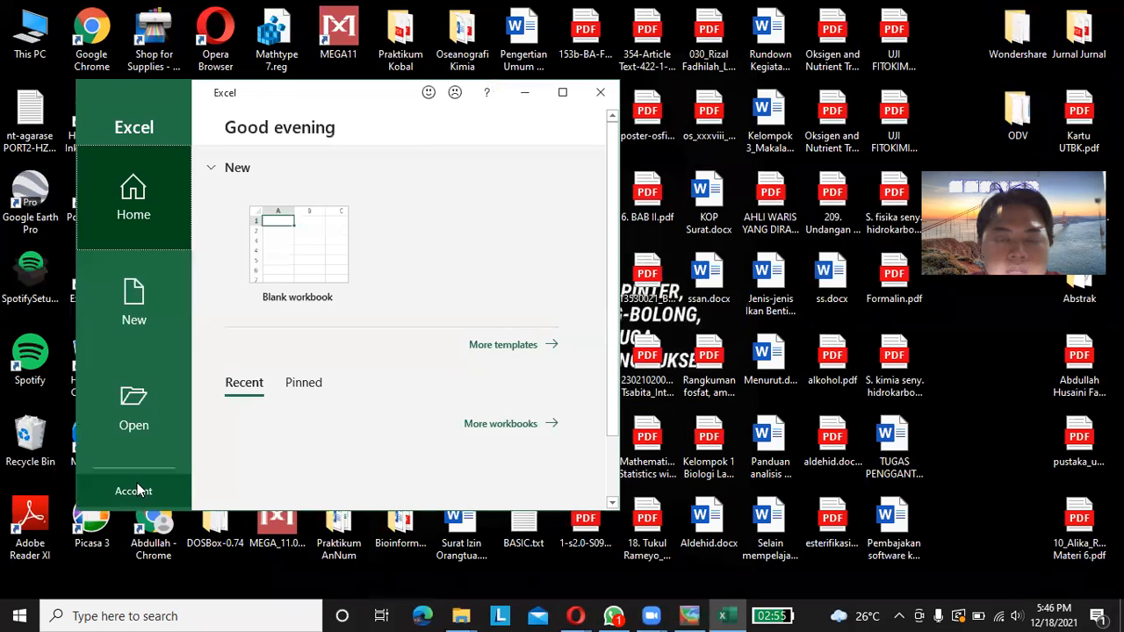
click(322, 229)
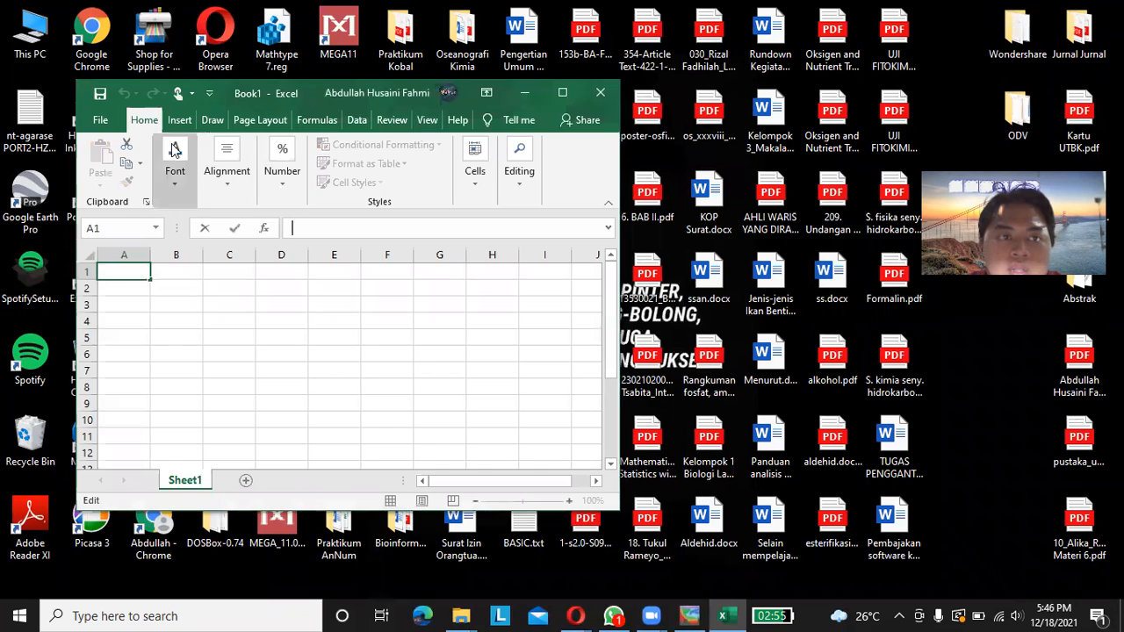
- Browse for a file to open in the Analisis Numerik folder on the Desktop
click(101, 121)
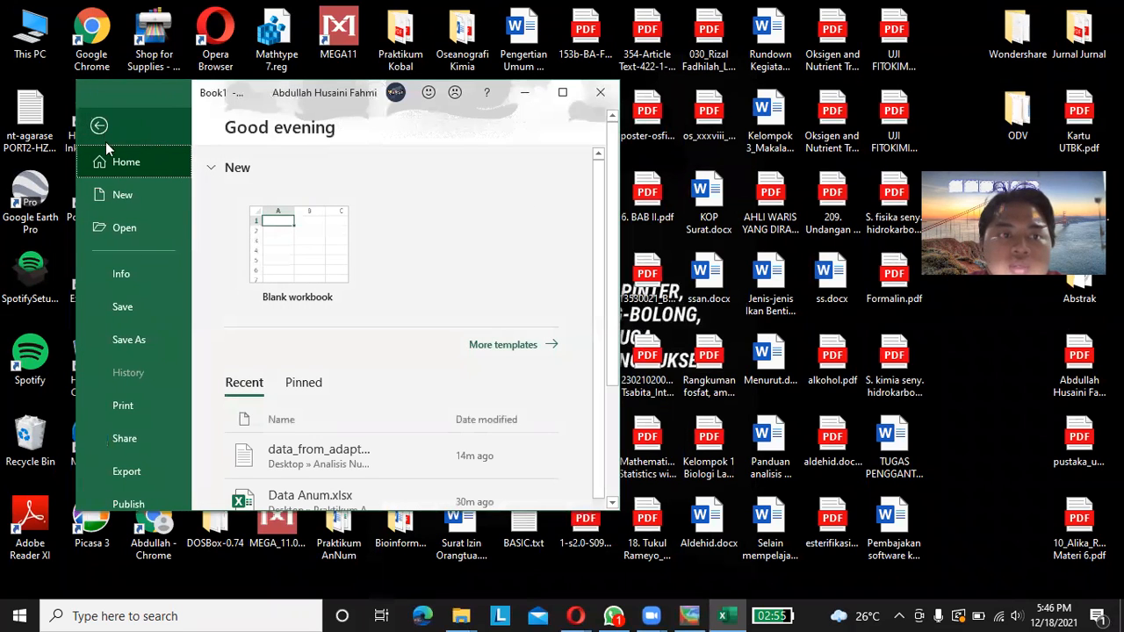
click(125, 230)
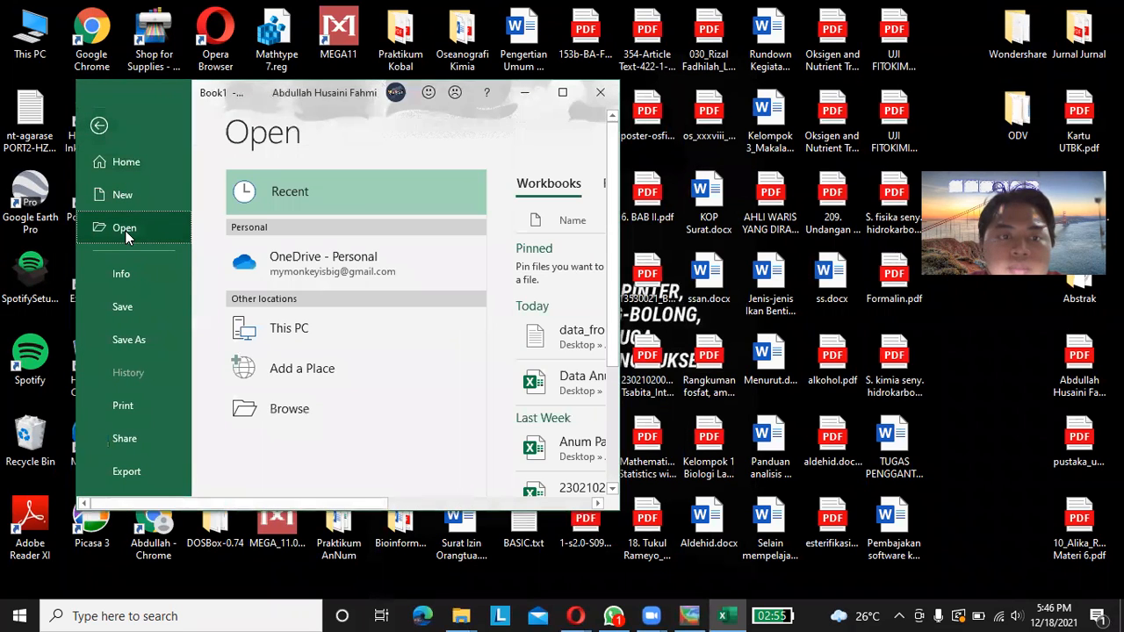
click(304, 423)
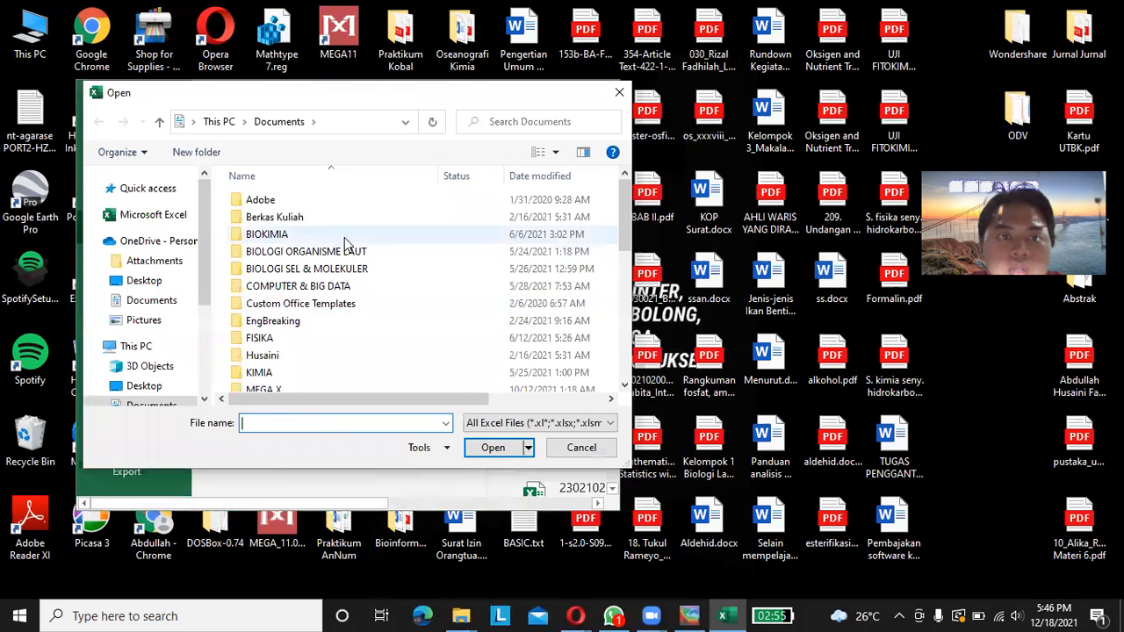
click(144, 386)
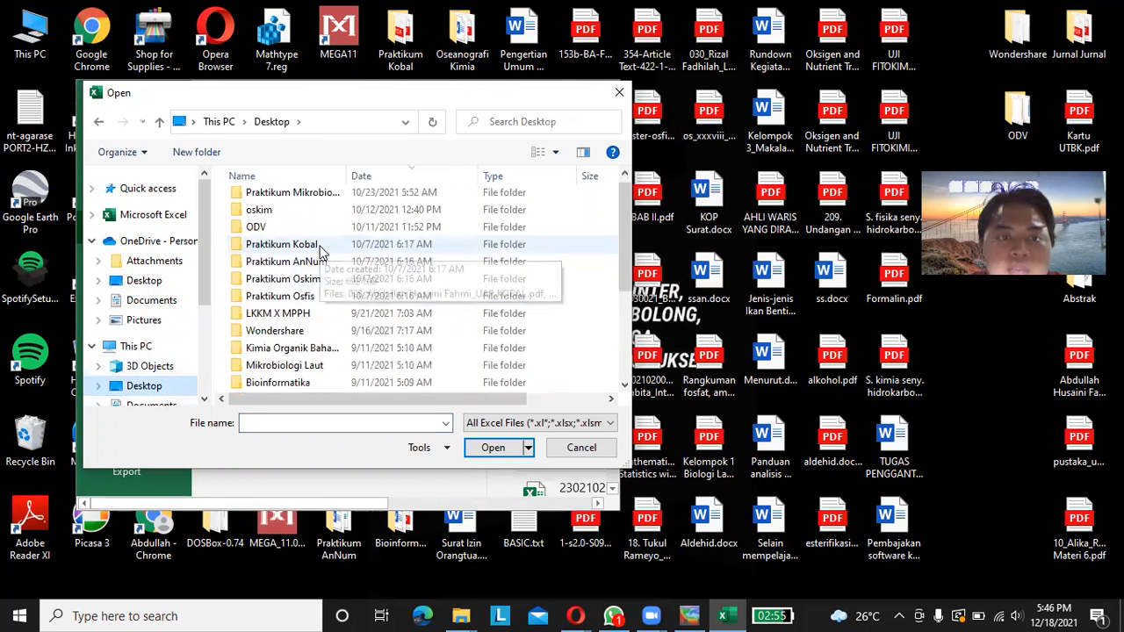
scroll(323, 307, down, 3)
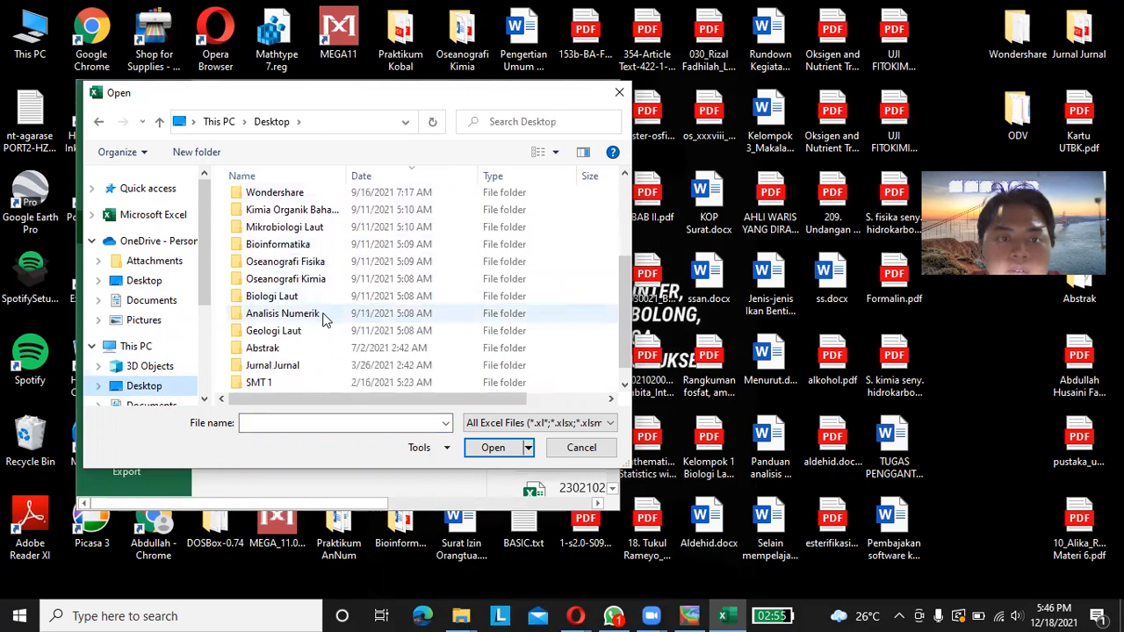
double_click(283, 314)
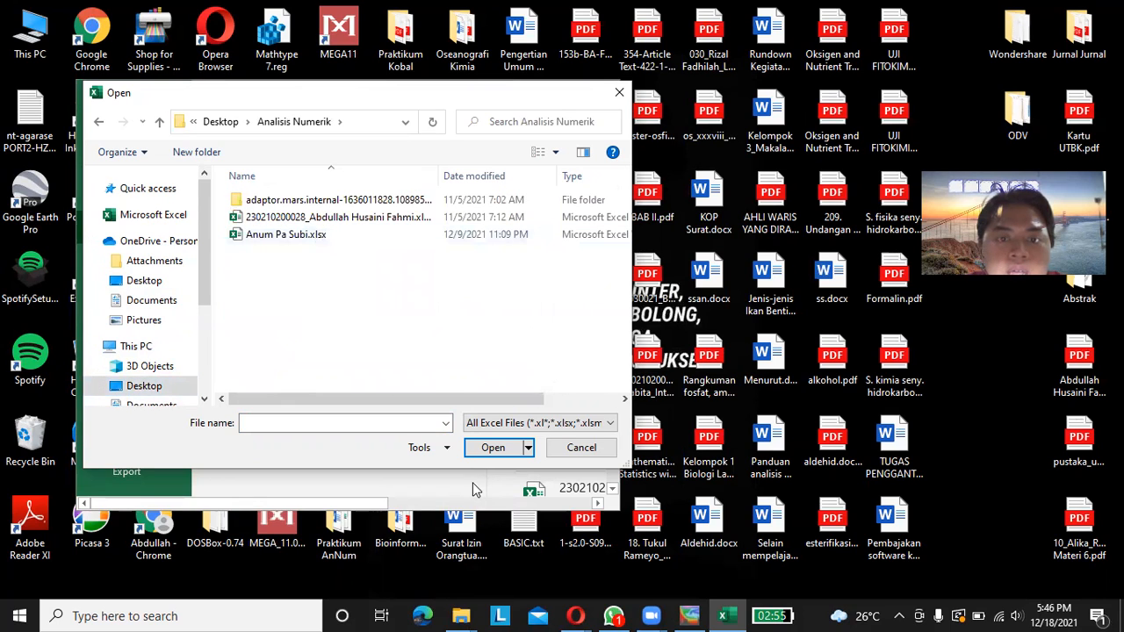
- List all file types, open the data_from_adaptor.mars.internal .txt file for text import and examine its data preview
click(593, 427)
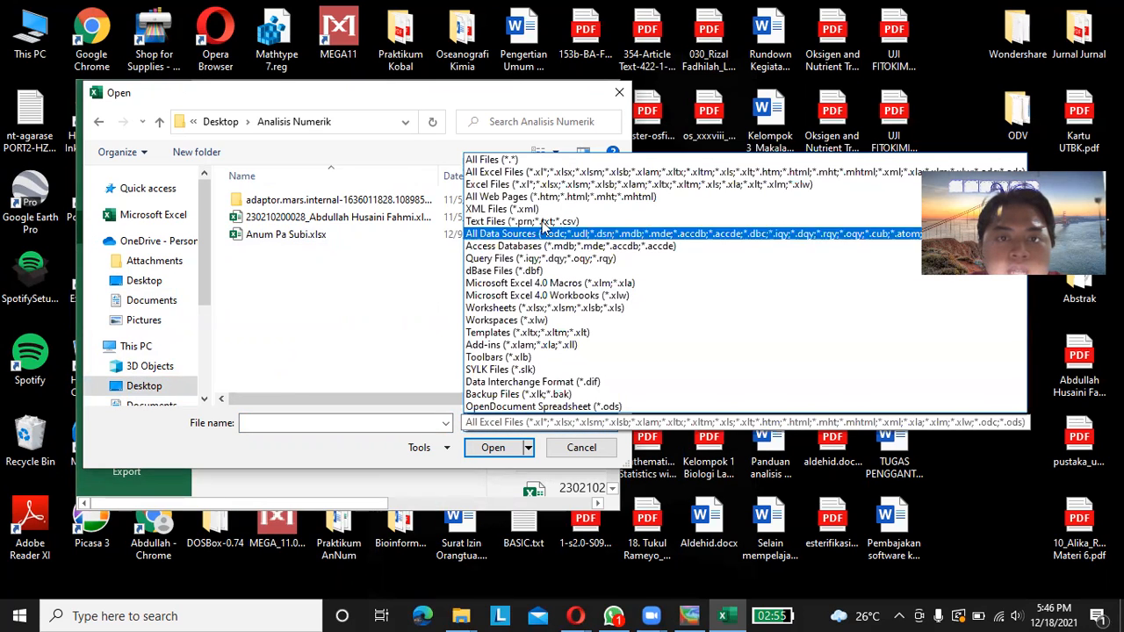
click(514, 164)
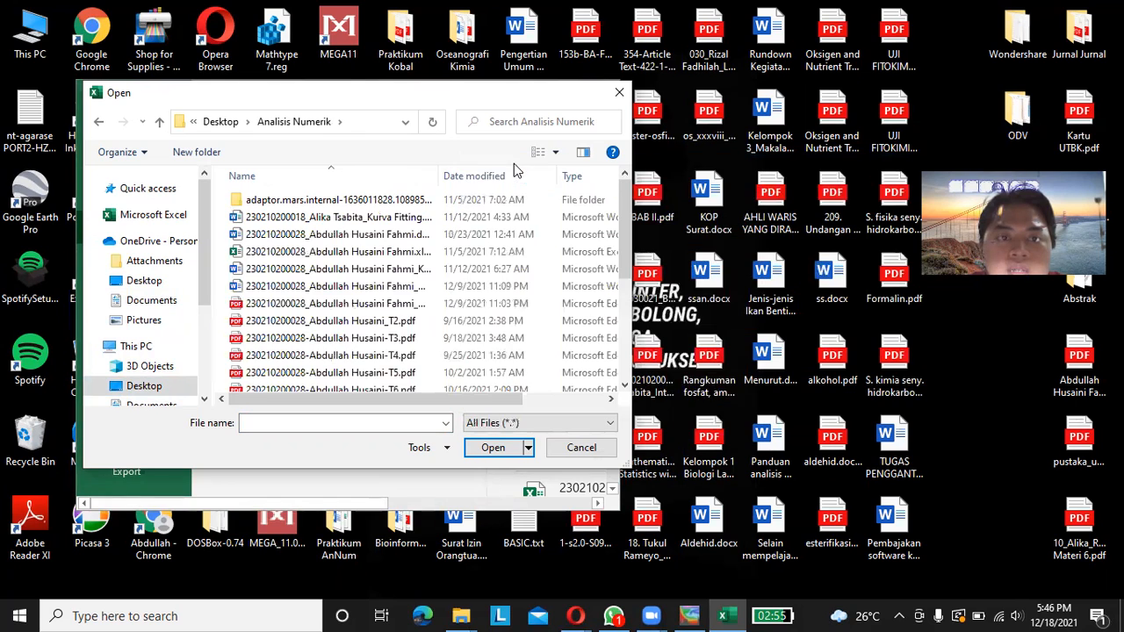
scroll(430, 237, down, 3)
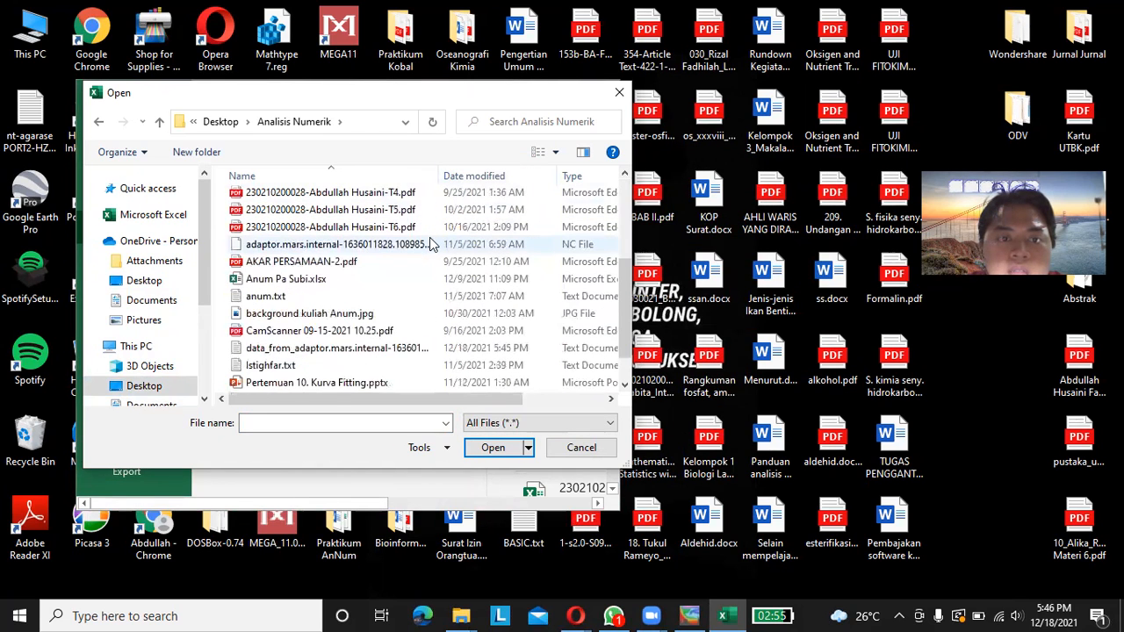
scroll(429, 238, down, 1)
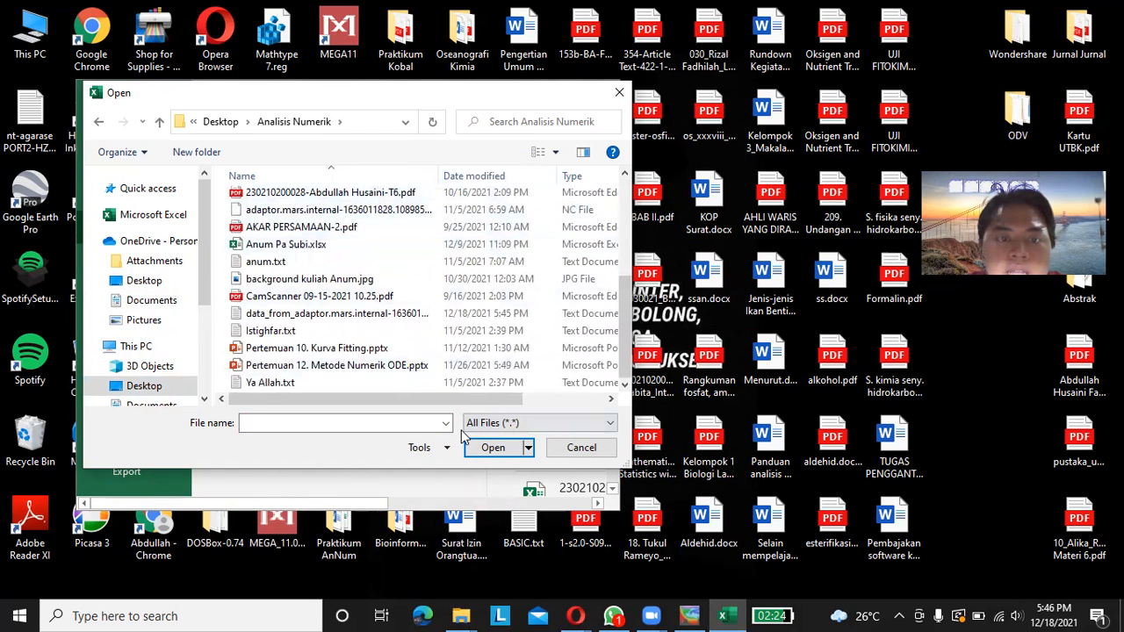
click(393, 319)
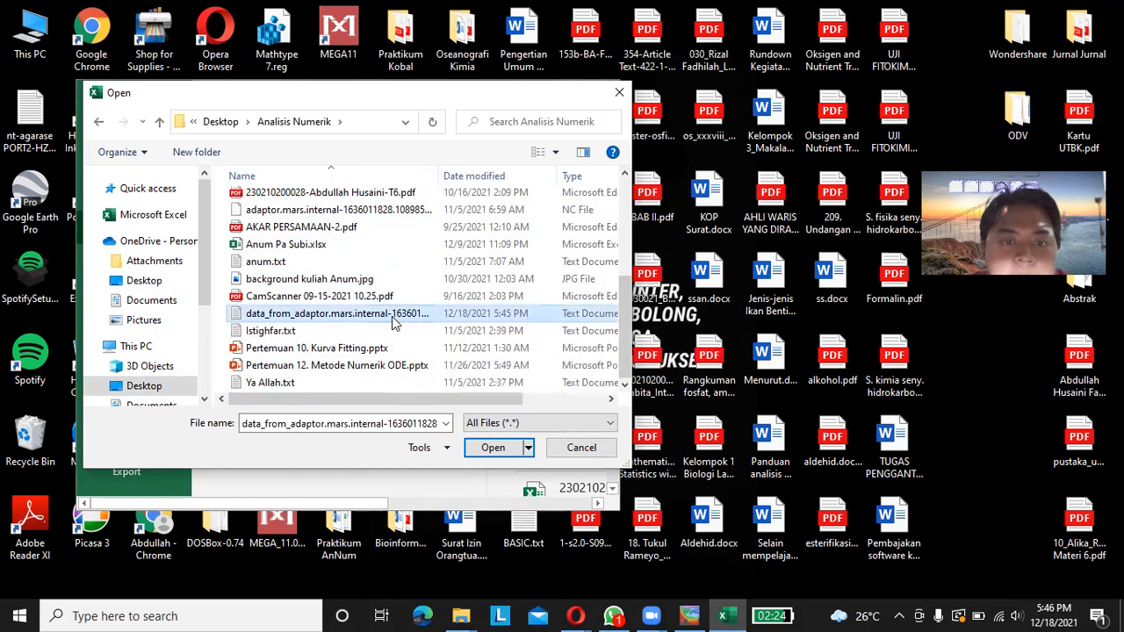
click(493, 448)
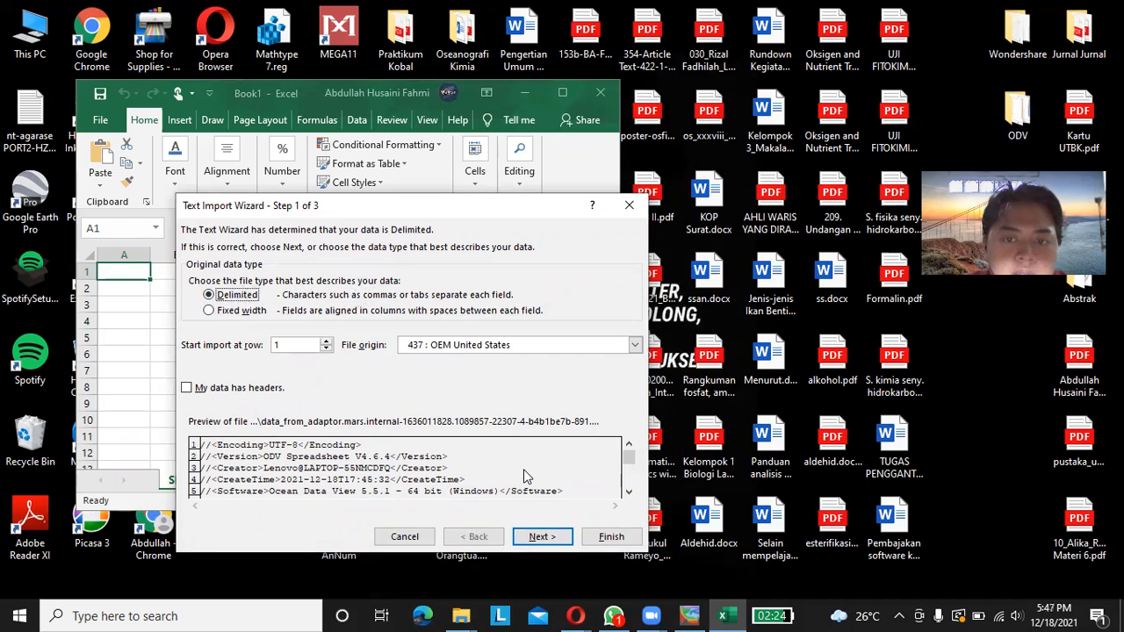
drag(631, 460, 628, 485)
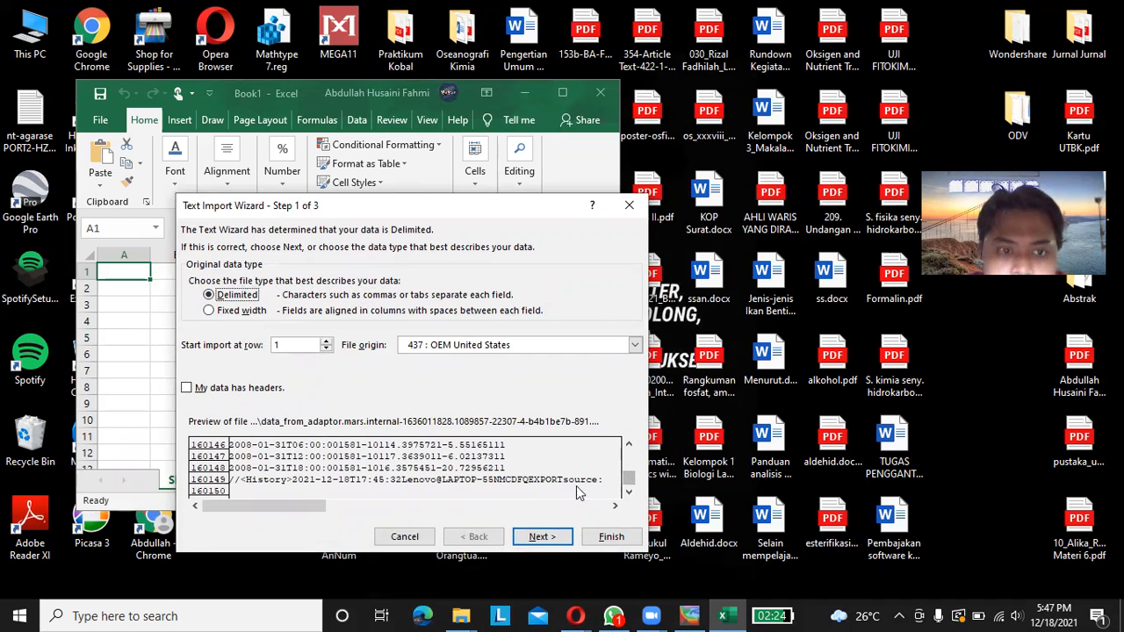
- Import the text file as tab-delimited data with General column format and maximize the resulting workbook window
click(541, 537)
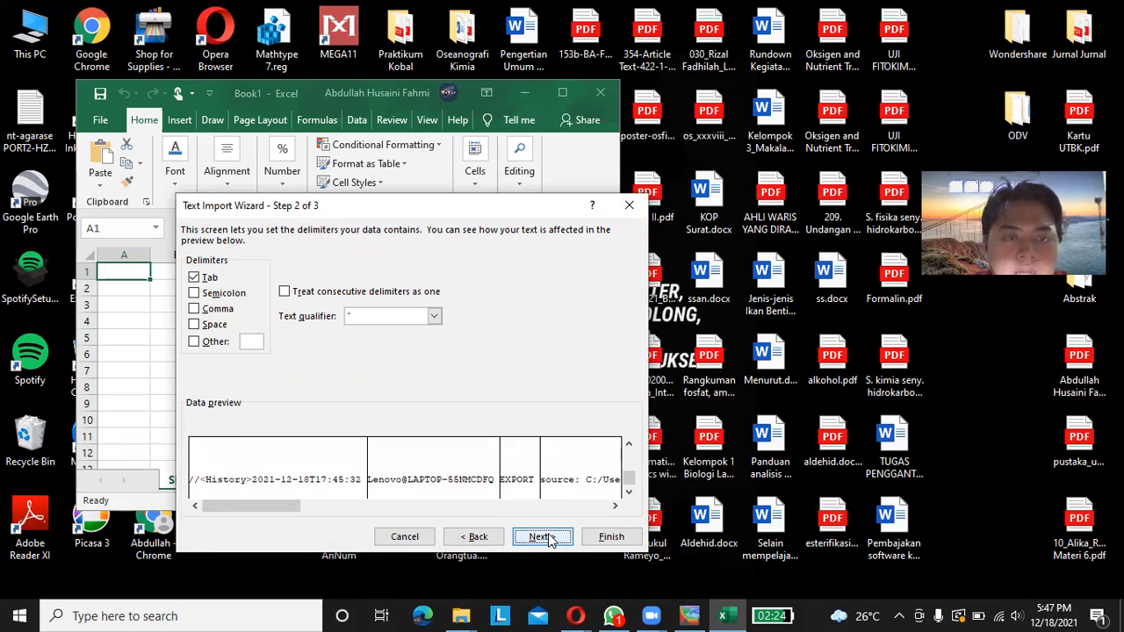
click(546, 537)
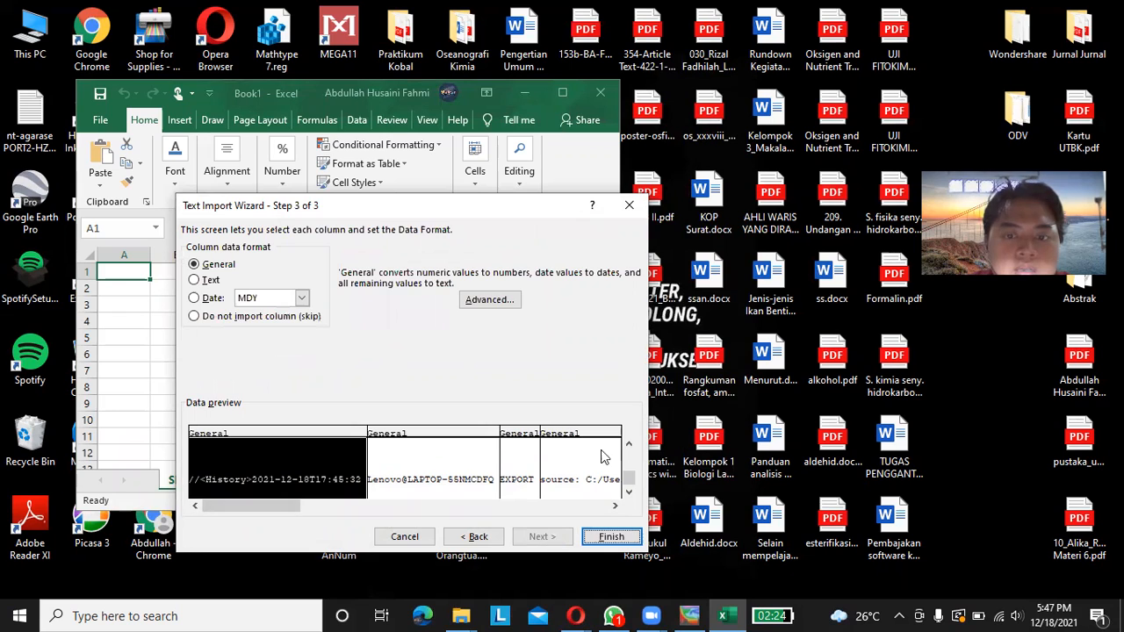
click(612, 535)
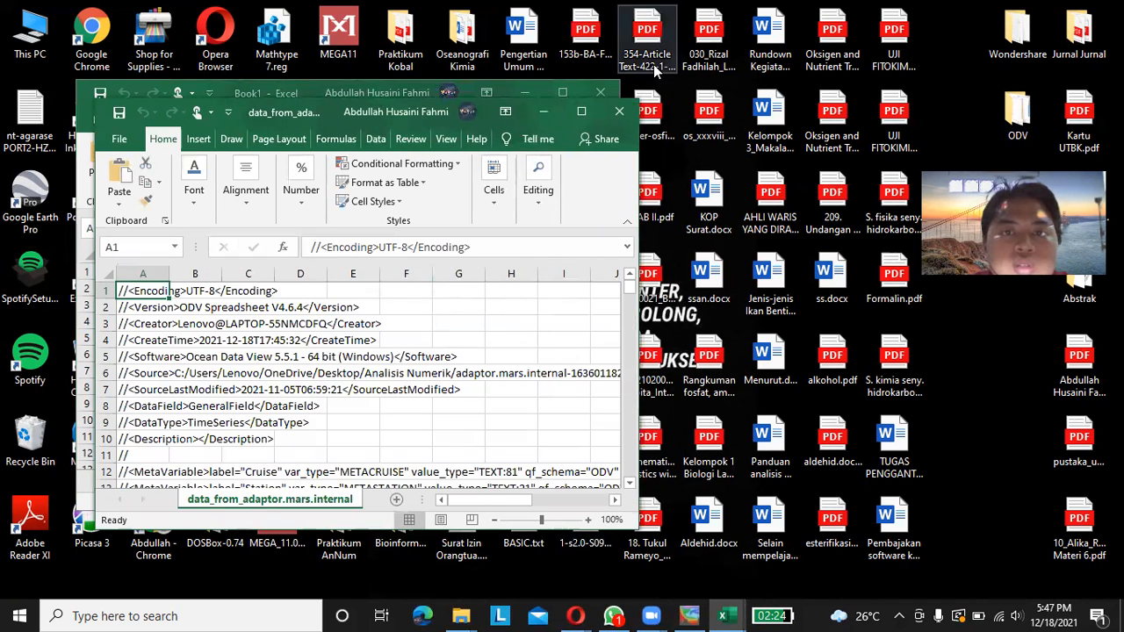
click(586, 107)
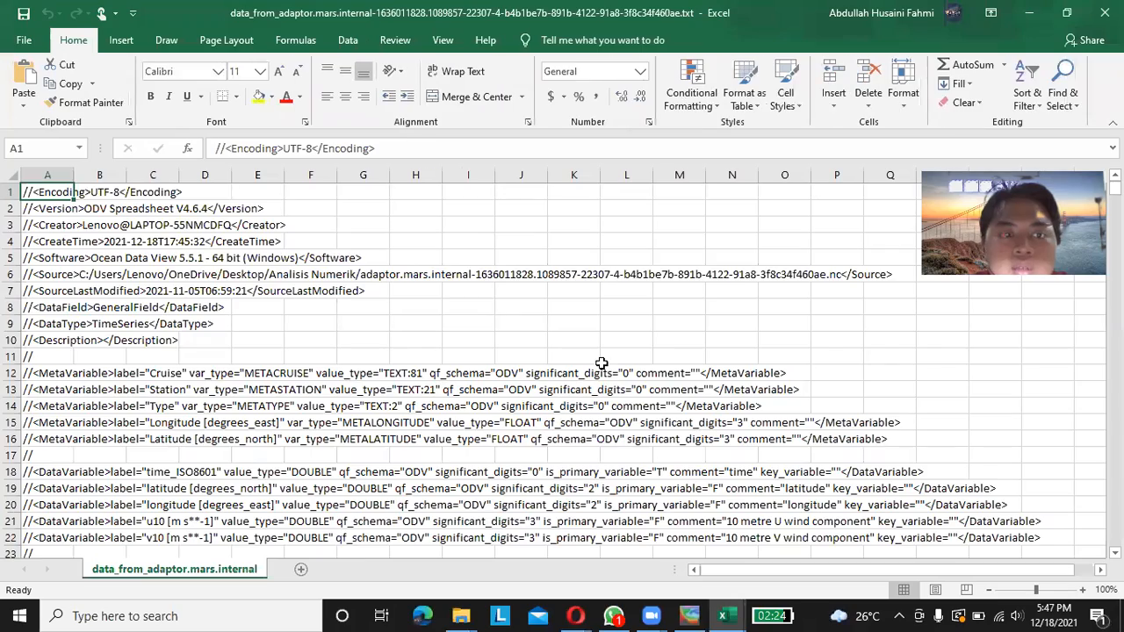
- Examine the column headers in row 24 from Cruise and Station through date, longitude, latitude, time_ISO8601 and its QF column
scroll(601, 362, down, 2)
scroll(601, 361, down, 1)
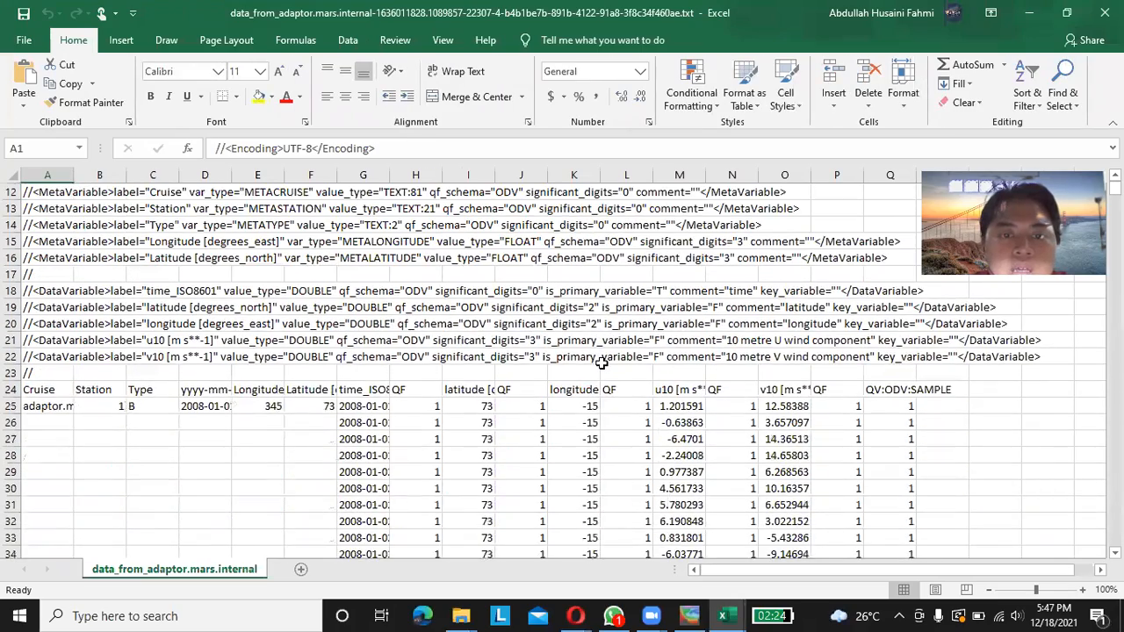
scroll(601, 362, down, 2)
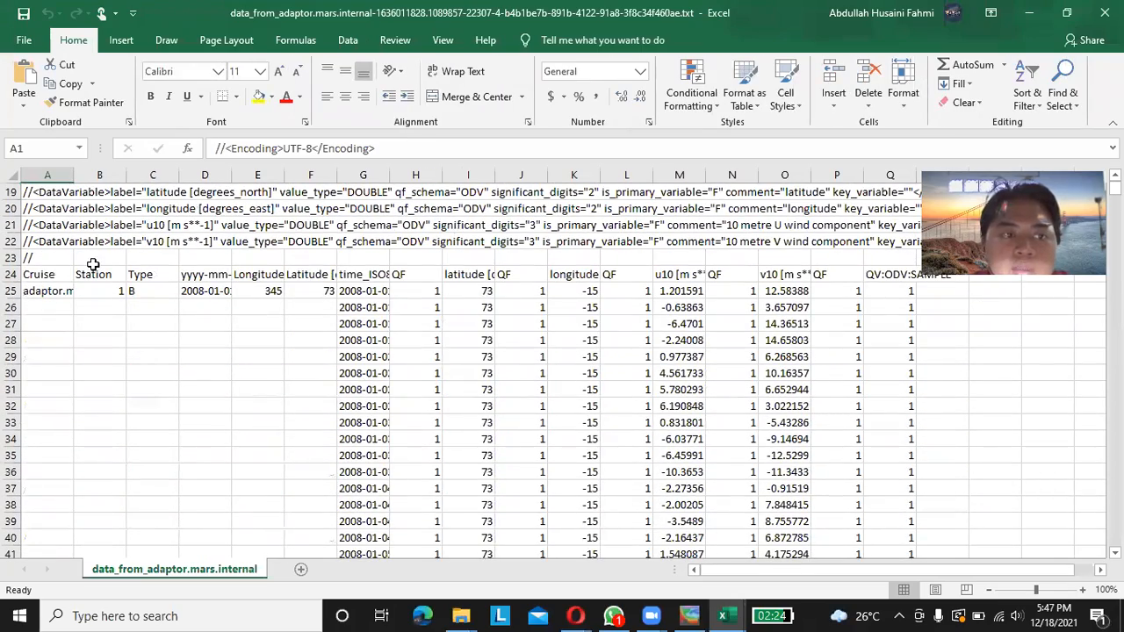
click(58, 279)
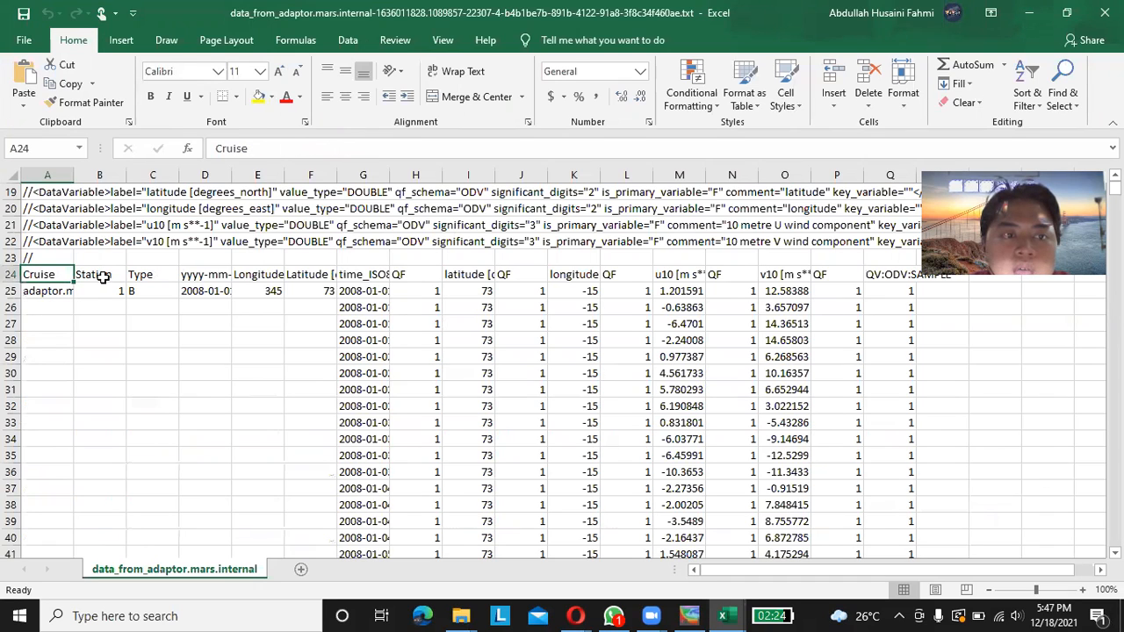
click(103, 277)
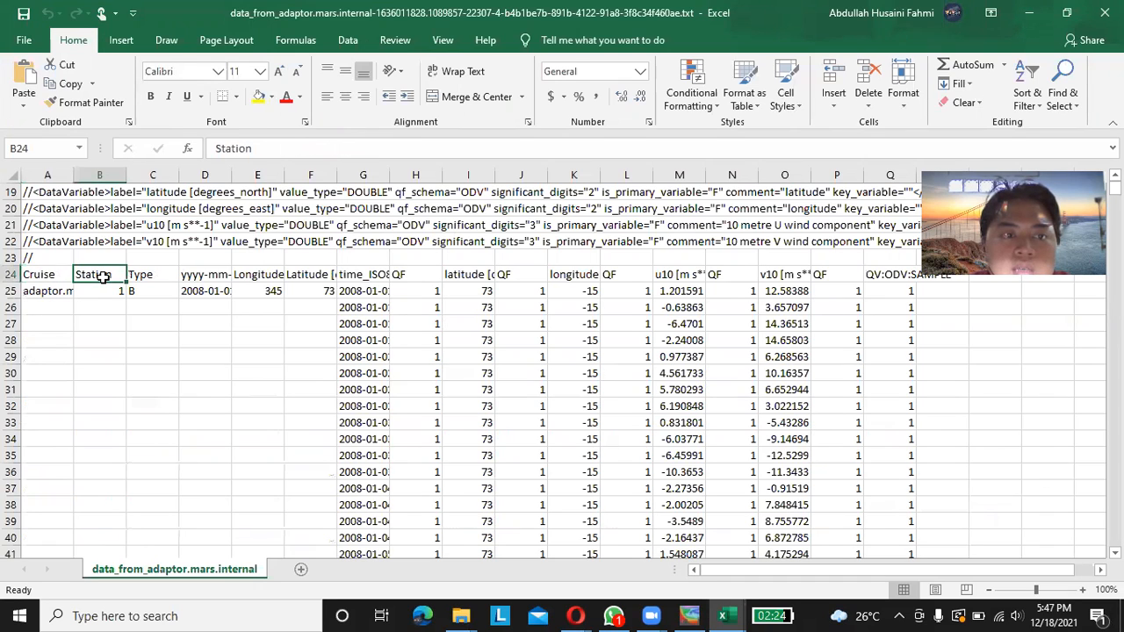
click(162, 280)
click(198, 276)
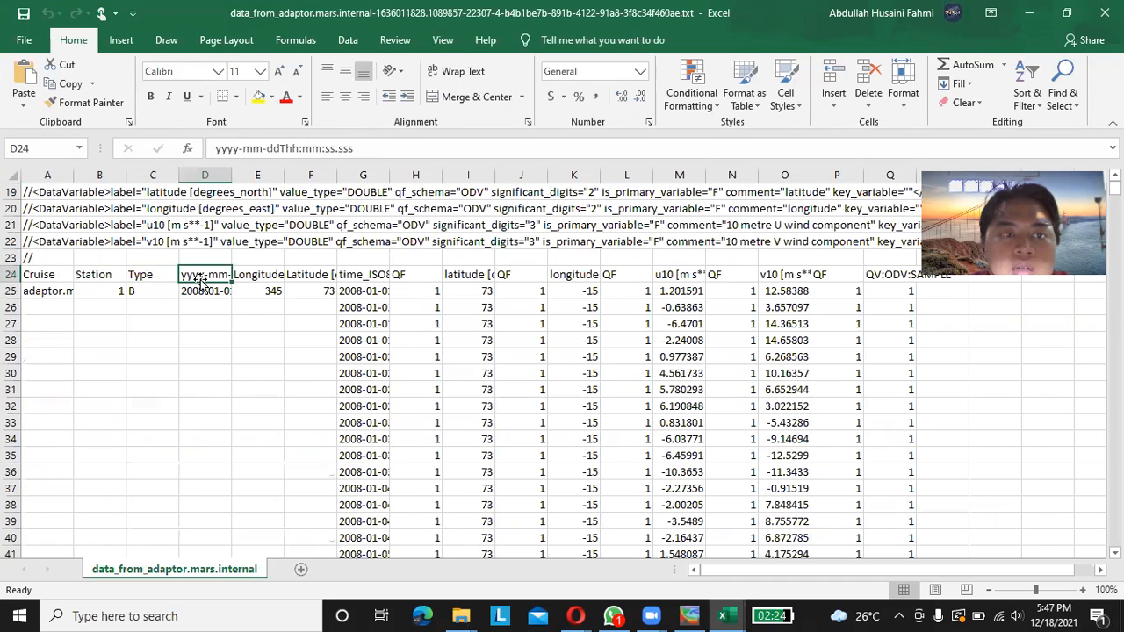
click(265, 276)
click(299, 277)
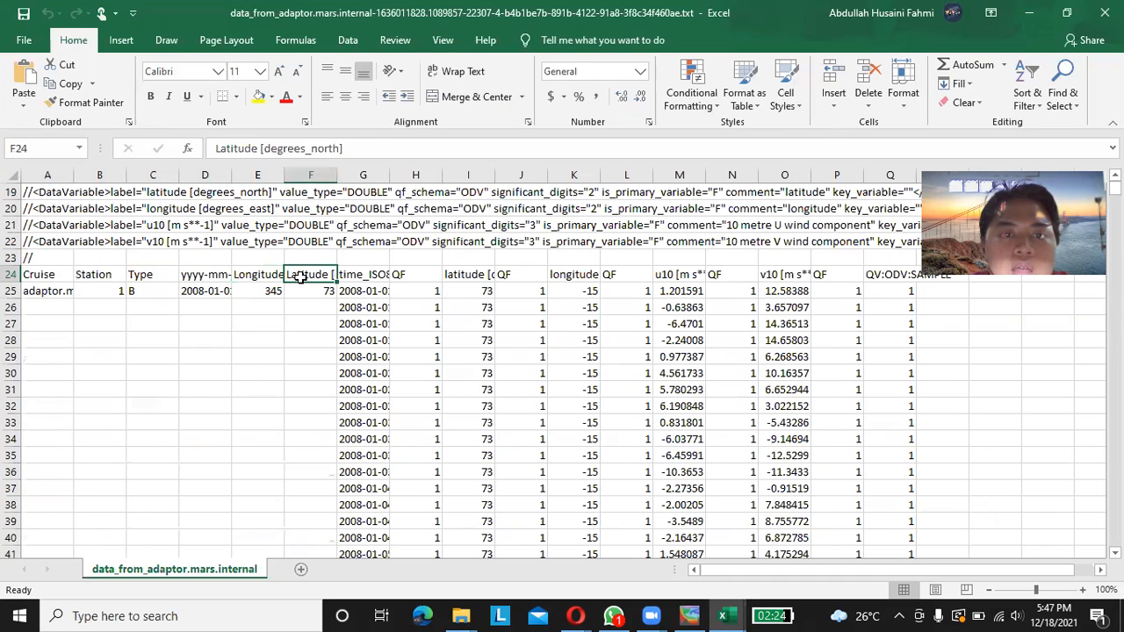
click(349, 277)
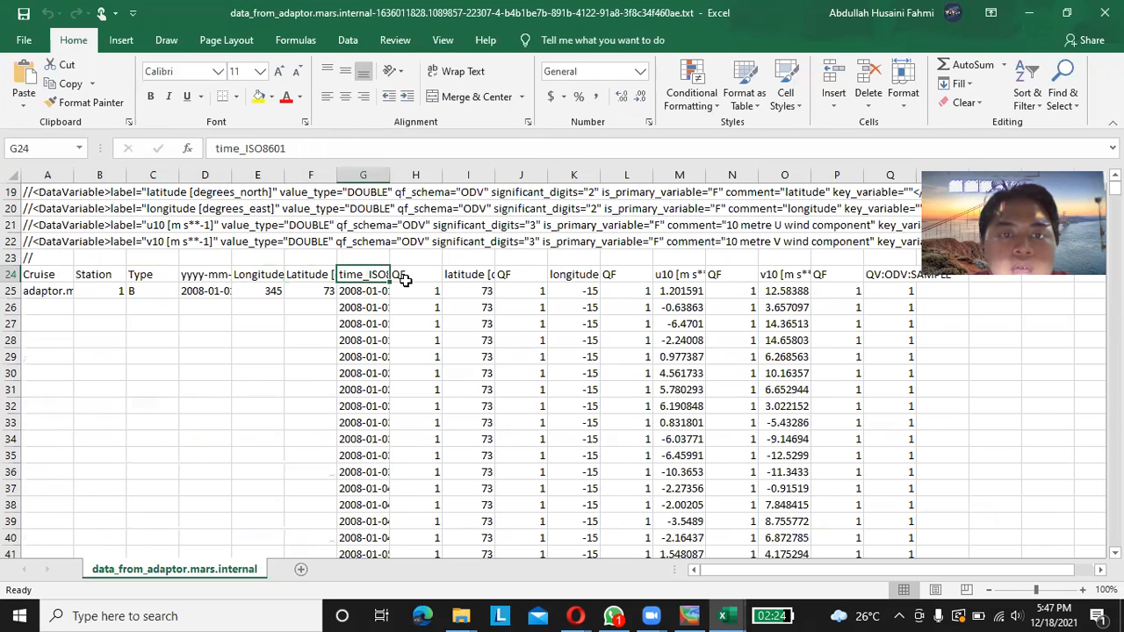
click(425, 280)
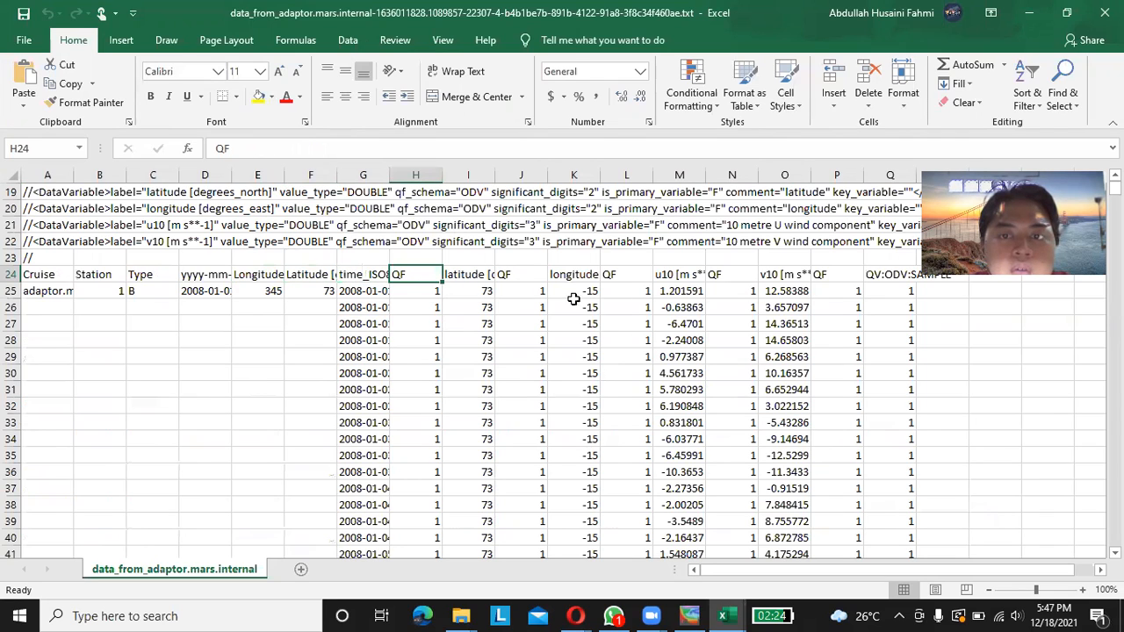
- Inspect the u10 and v10 wind component columns and their data rows, returning to the start of the sheet
click(689, 288)
click(685, 276)
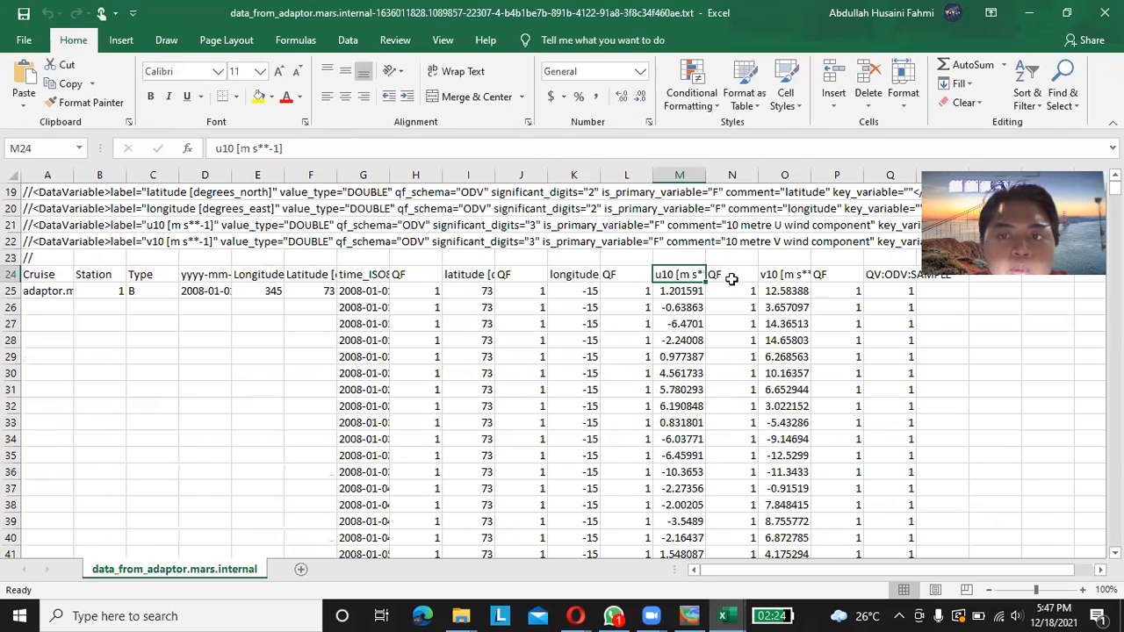
click(778, 277)
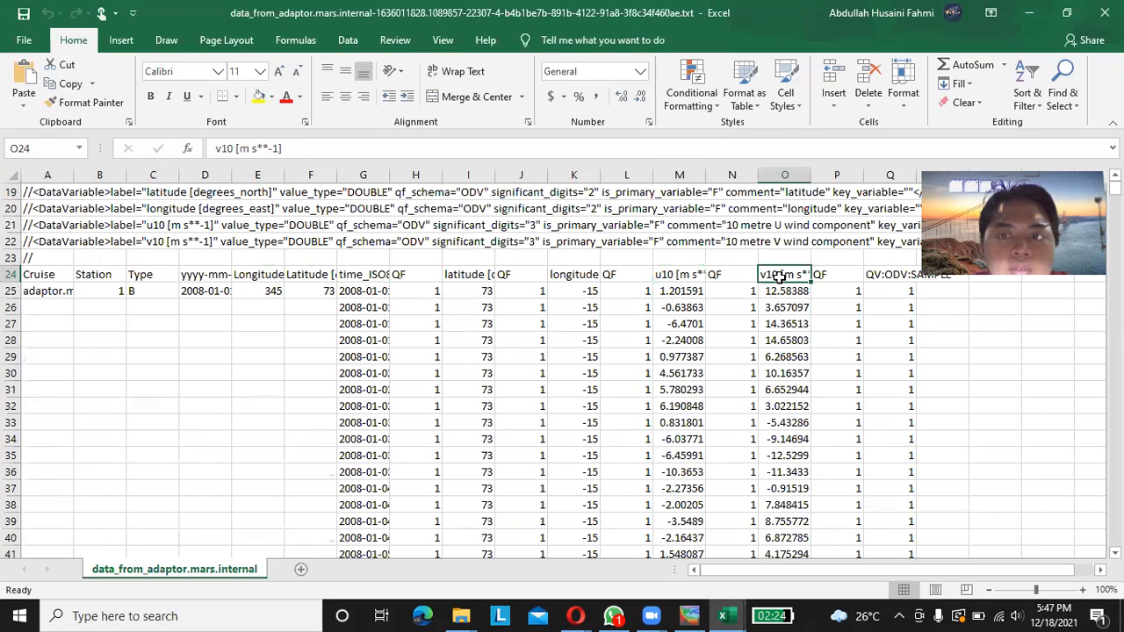
scroll(824, 432, down, 3)
scroll(824, 432, down, 1)
scroll(824, 432, down, 4)
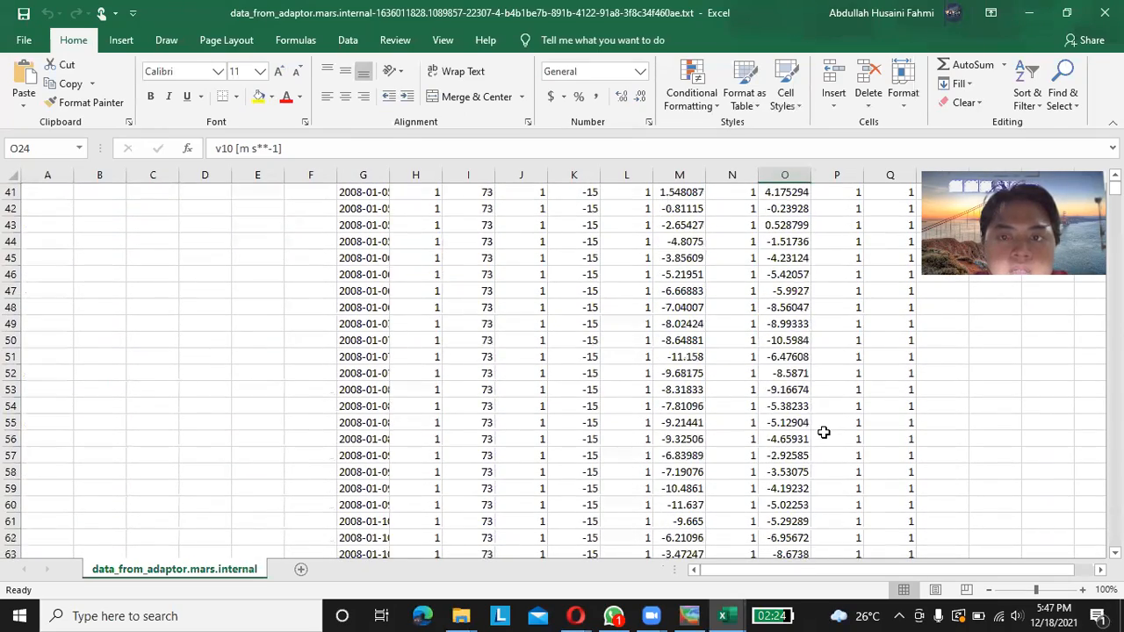
scroll(823, 432, up, 13)
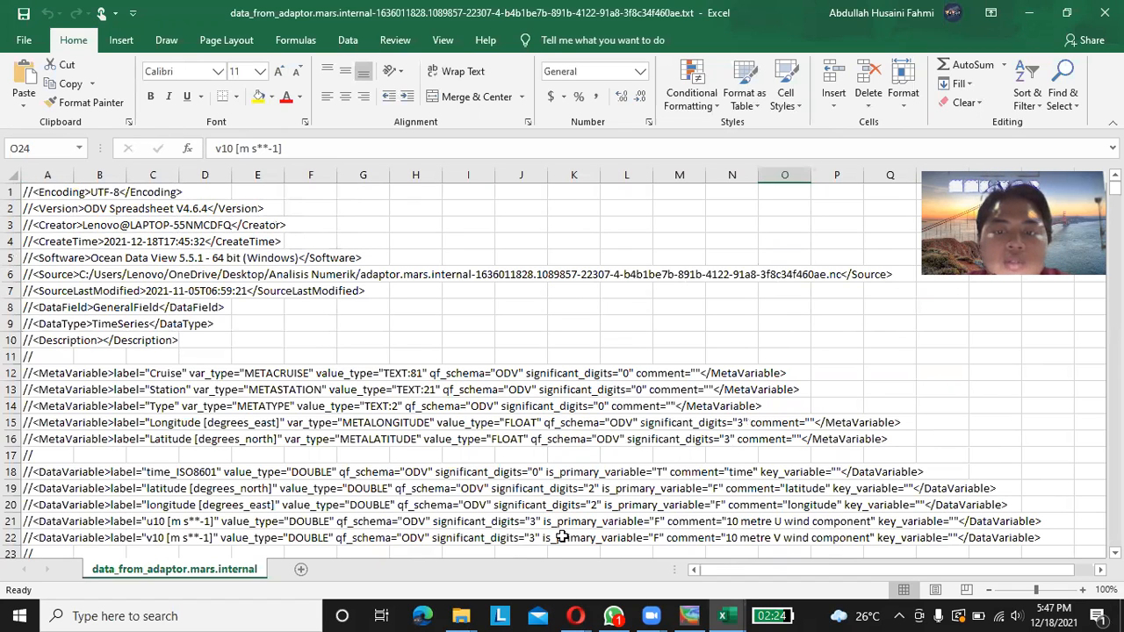
click(861, 335)
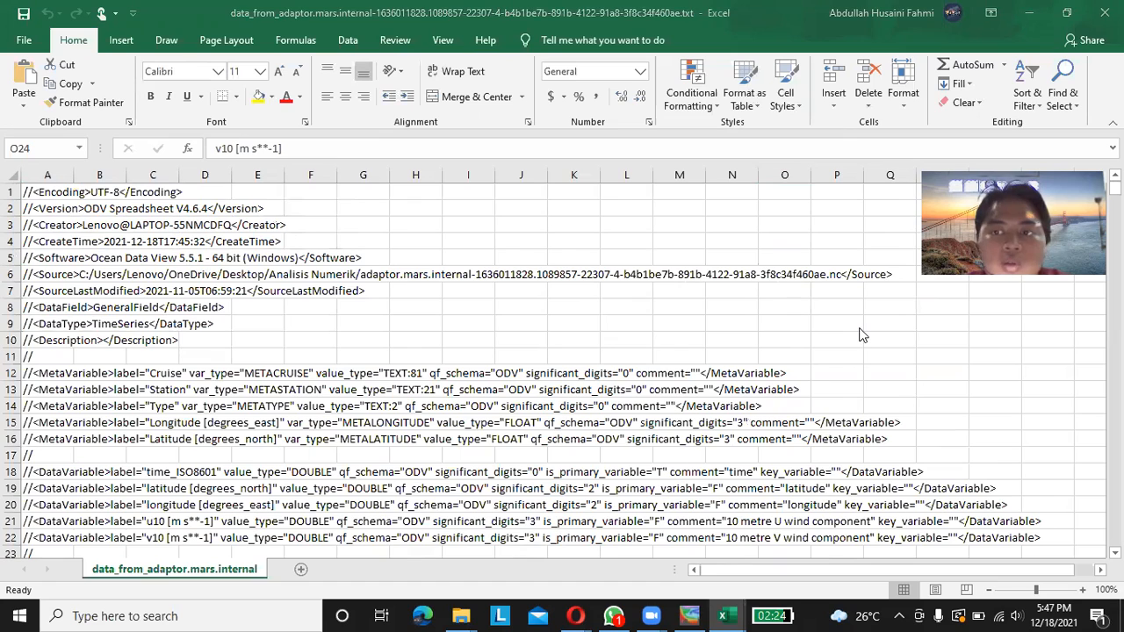